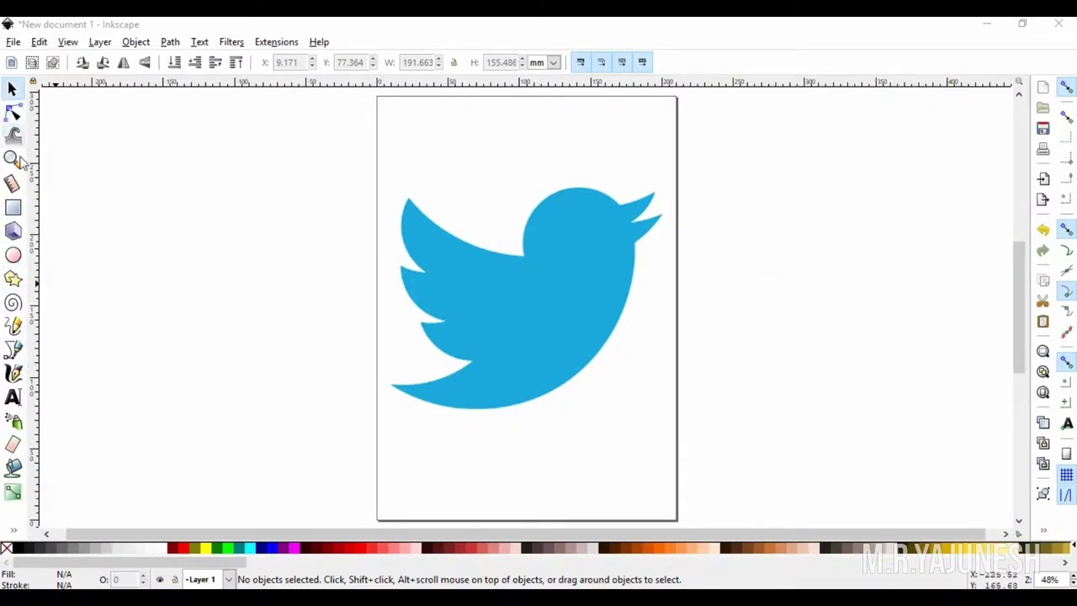
With the pen tool, start a straight path at the bird's upper-left tip and node the dip before the head.
click(13, 349)
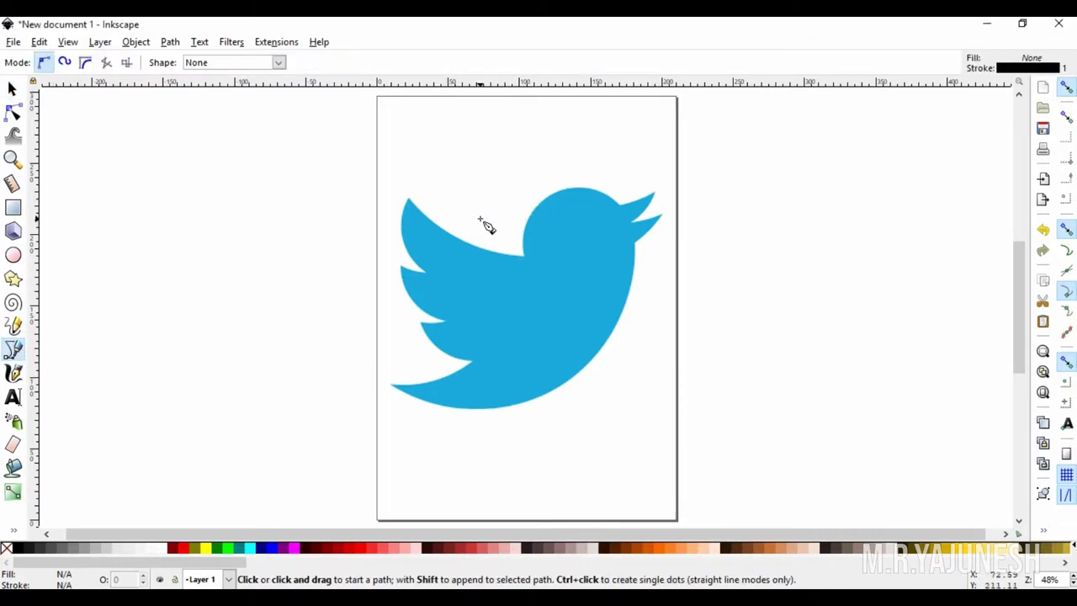
scroll(473, 229, up, 1)
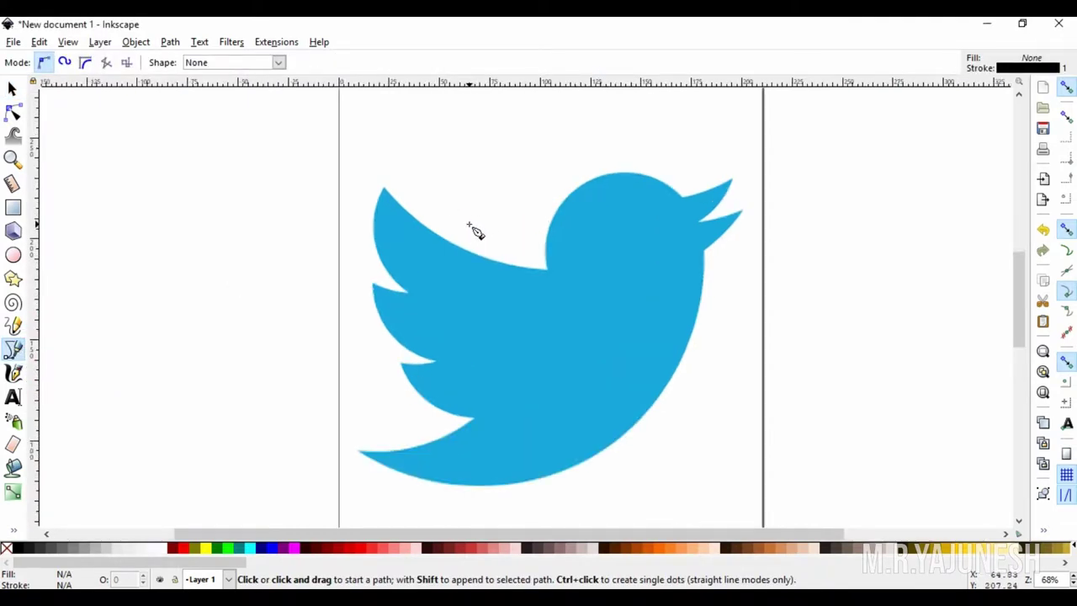
scroll(473, 229, up, 1)
scroll(352, 179, up, 2)
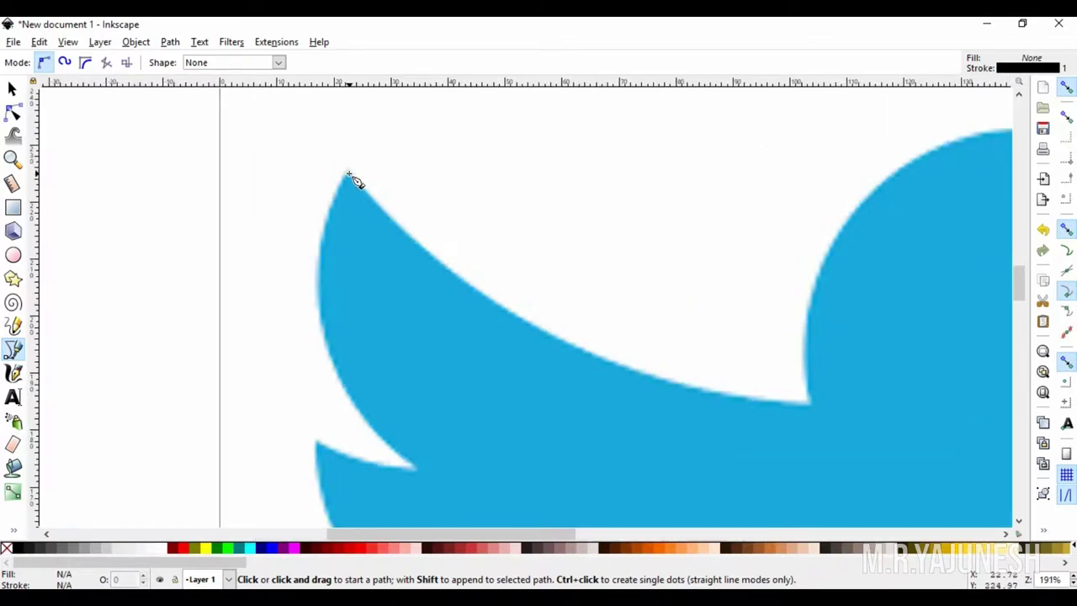
click(349, 172)
scroll(349, 172, down, 4)
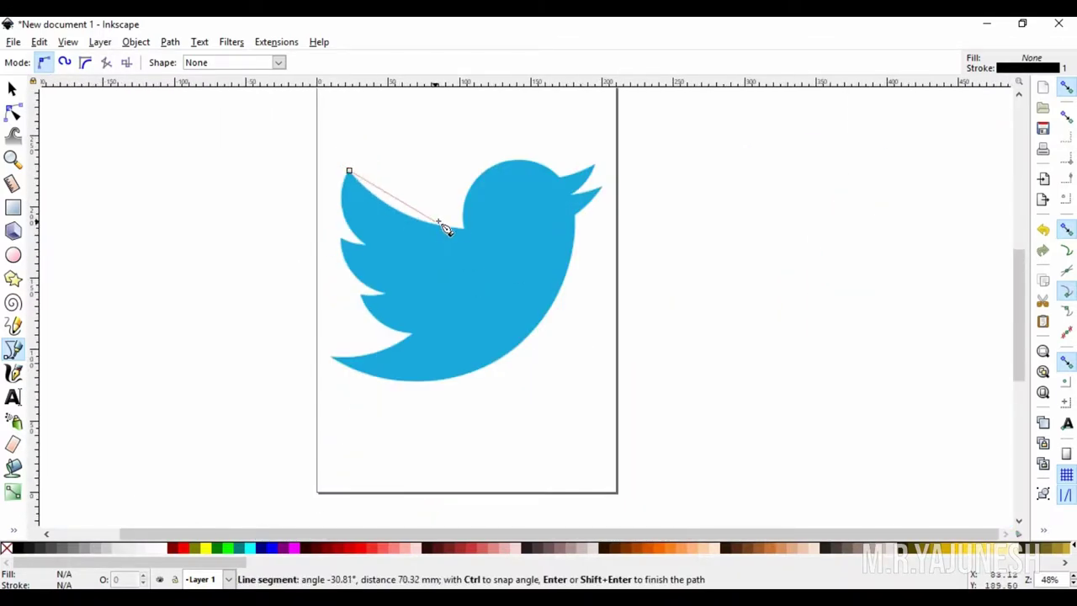
scroll(470, 232, up, 3)
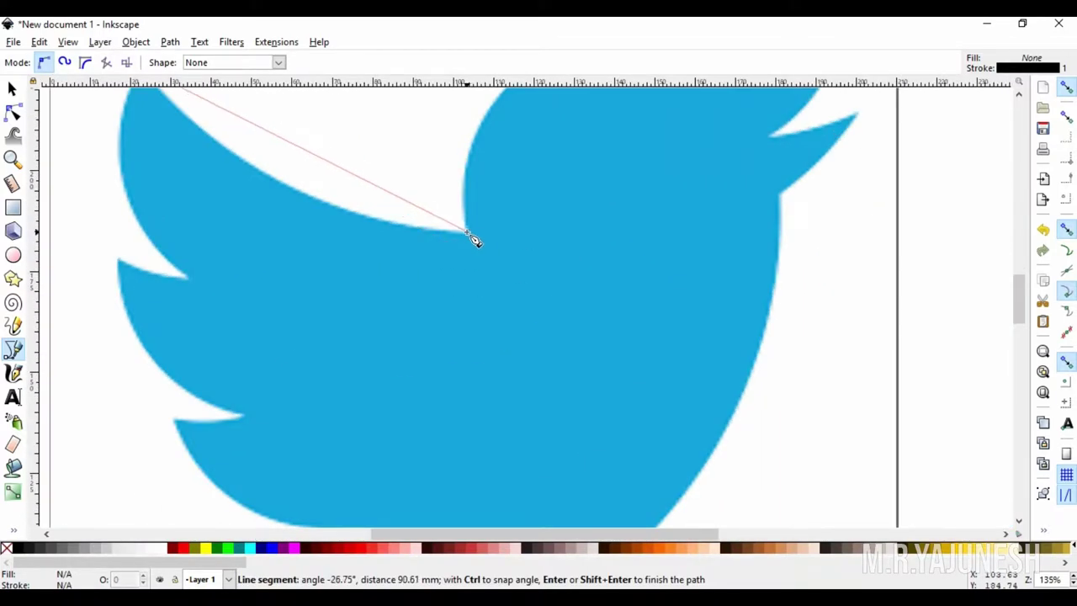
click(468, 230)
Add nodes at the head-beak join, upper beak tip, inner beak corner and lower beak tip.
scroll(469, 232, down, 4)
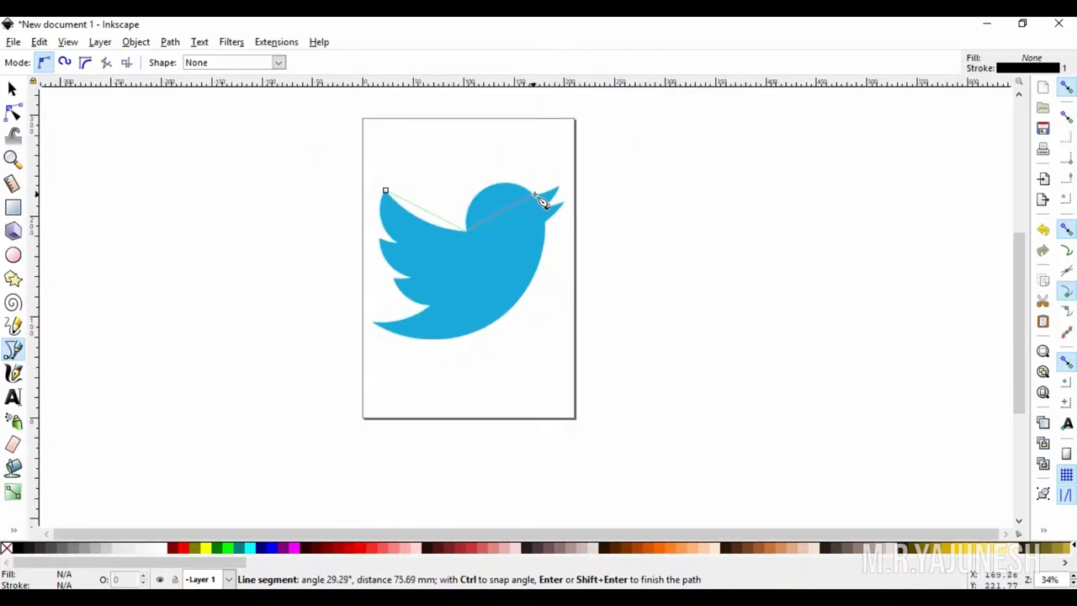
scroll(543, 200, up, 5)
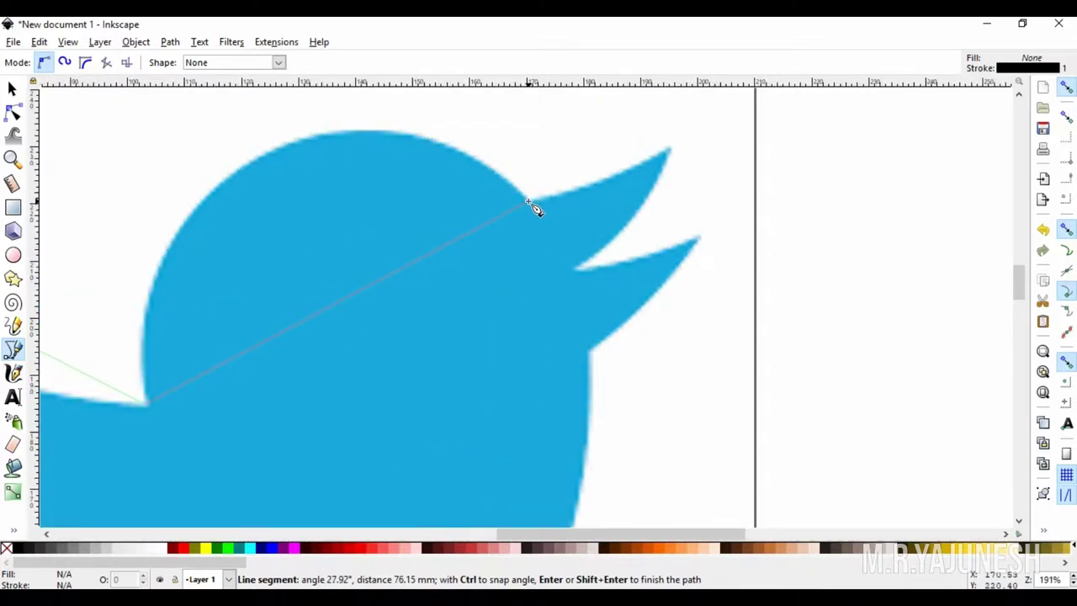
click(528, 202)
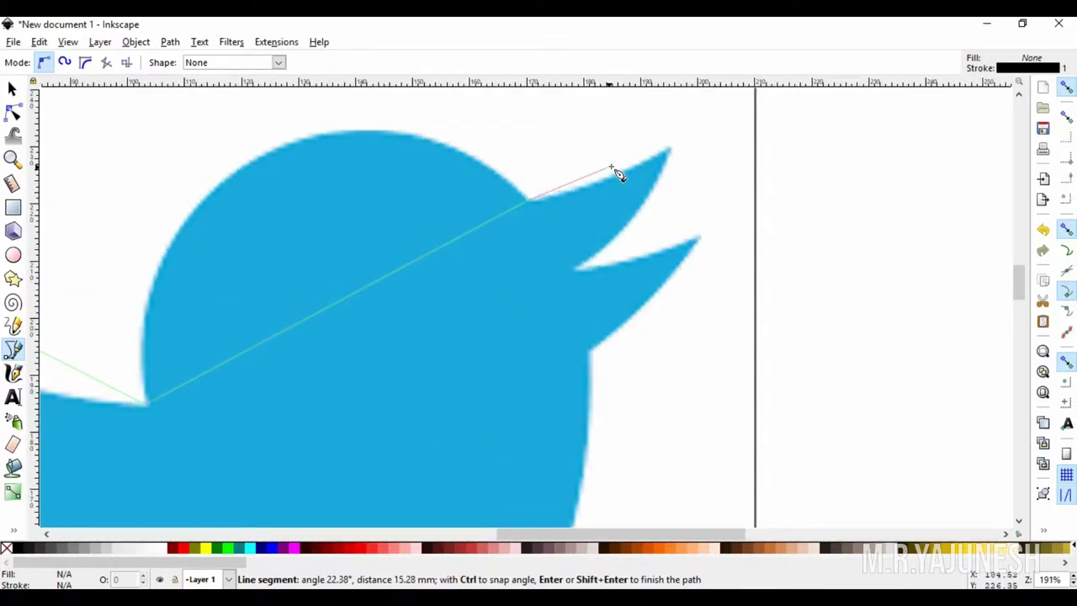
click(668, 148)
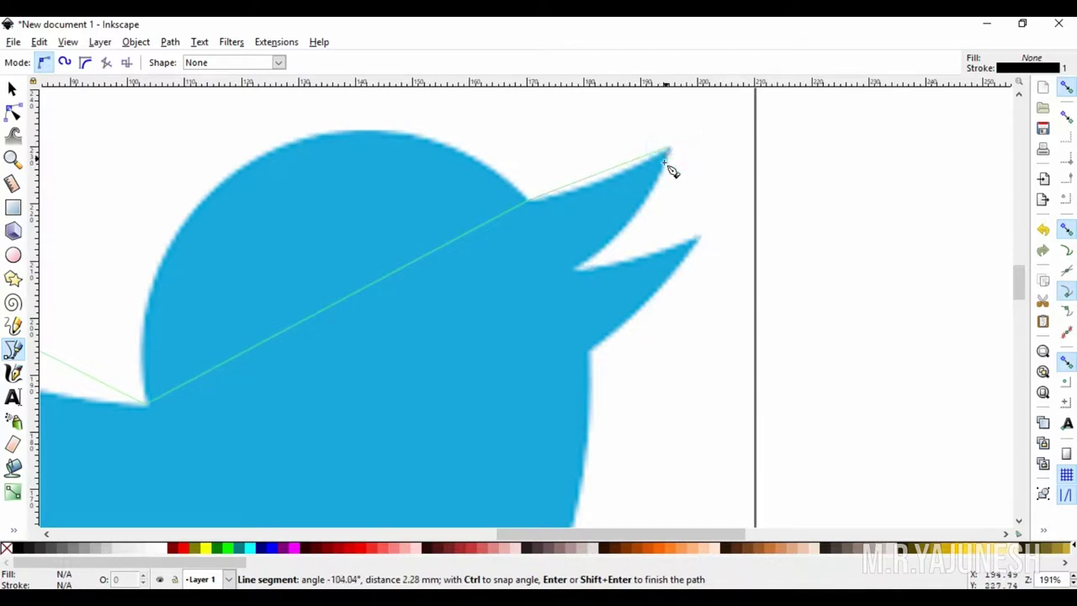
click(578, 268)
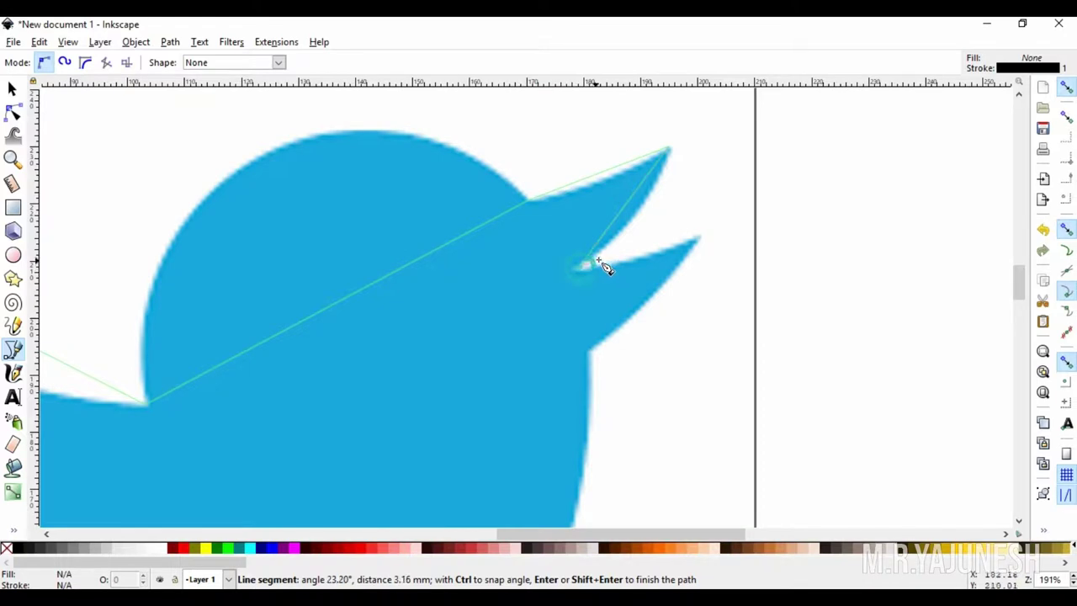
click(701, 239)
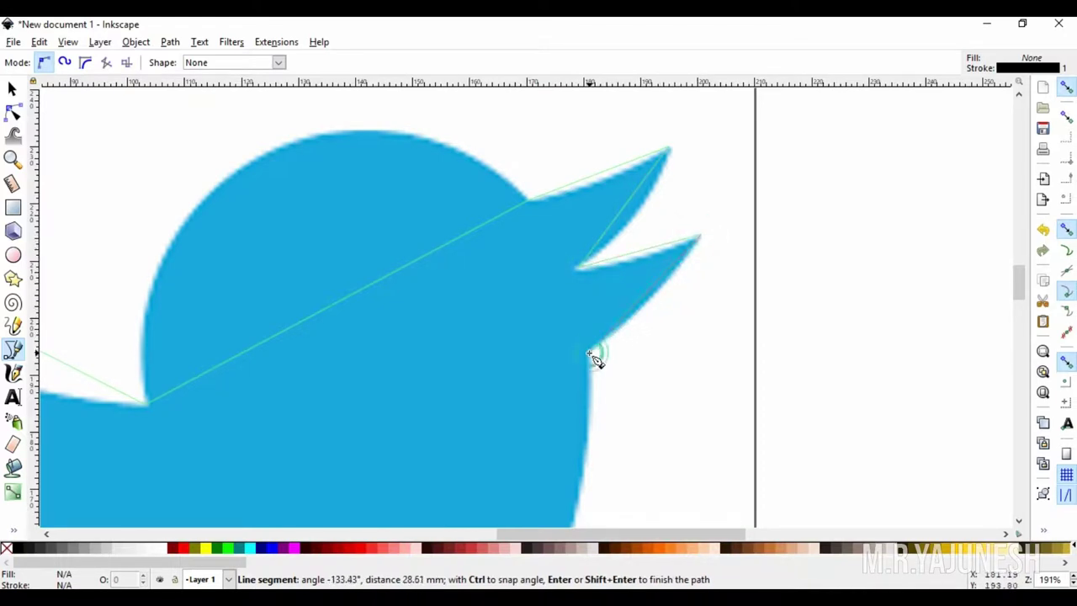
scroll(595, 357, down, 4)
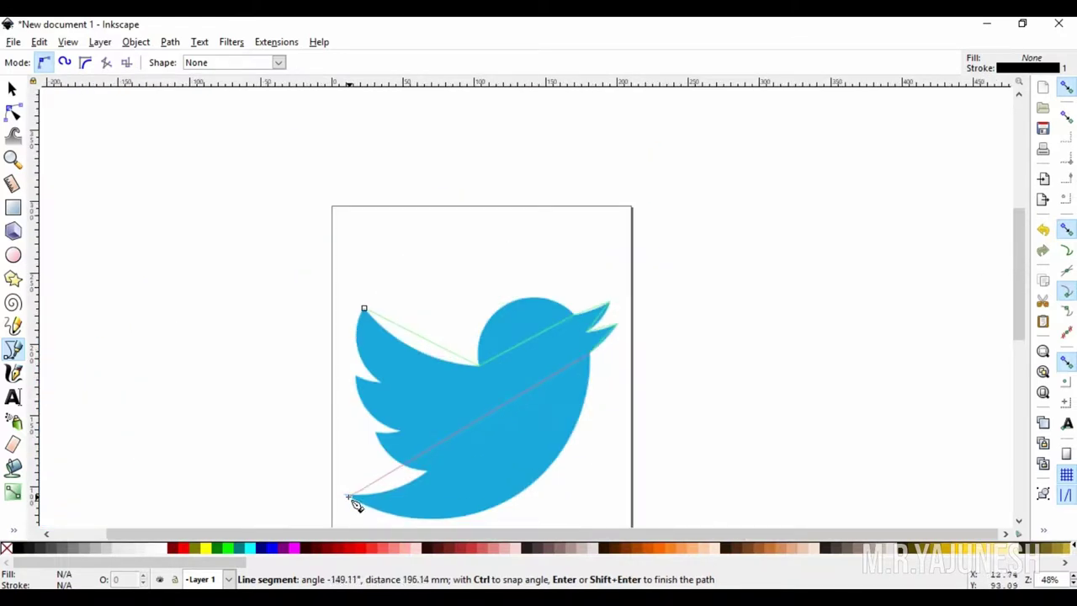
Continue the outline with nodes at the lower-left tip, lowest wing notch, and middle notch's tip and corner.
scroll(354, 503, up, 4)
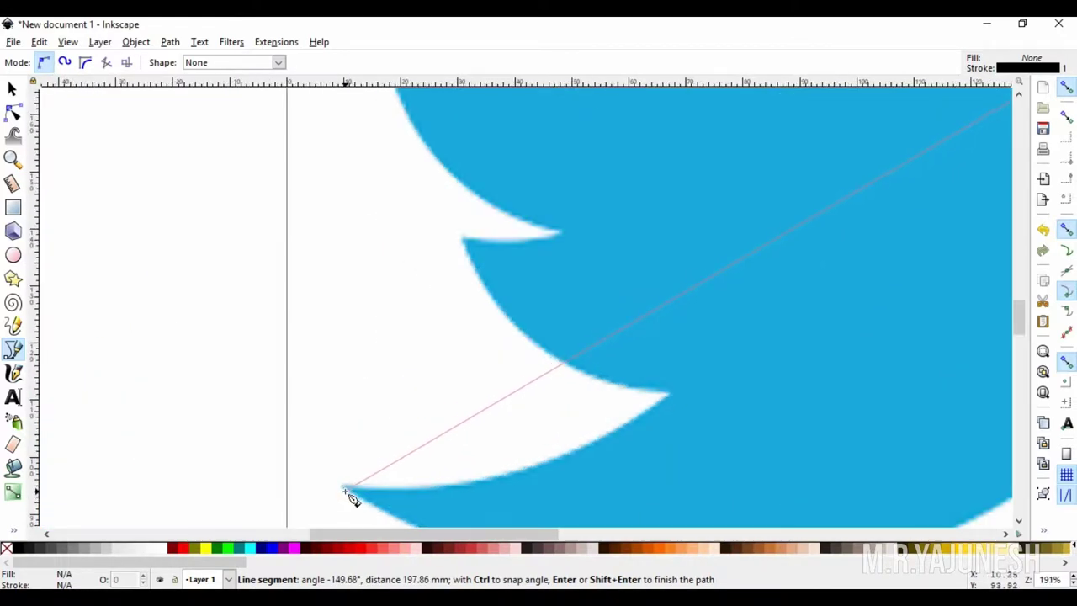
click(342, 487)
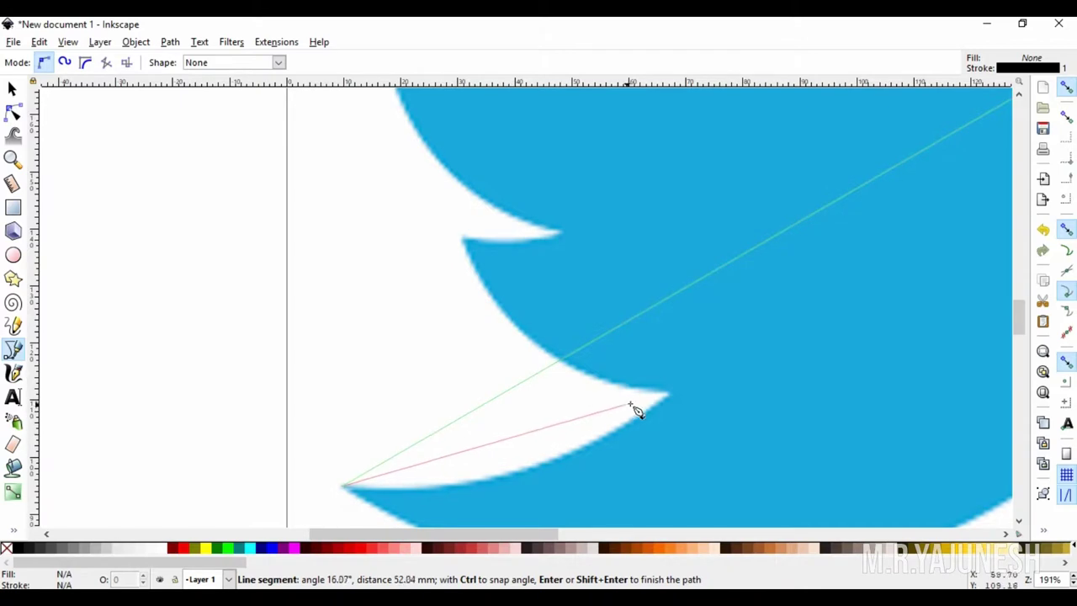
click(666, 395)
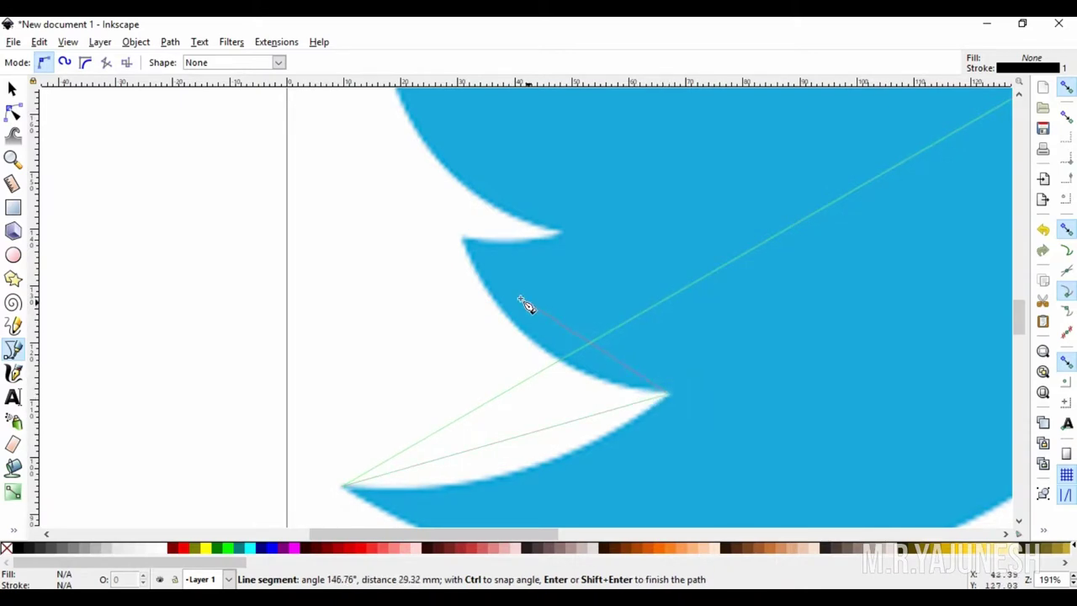
click(463, 241)
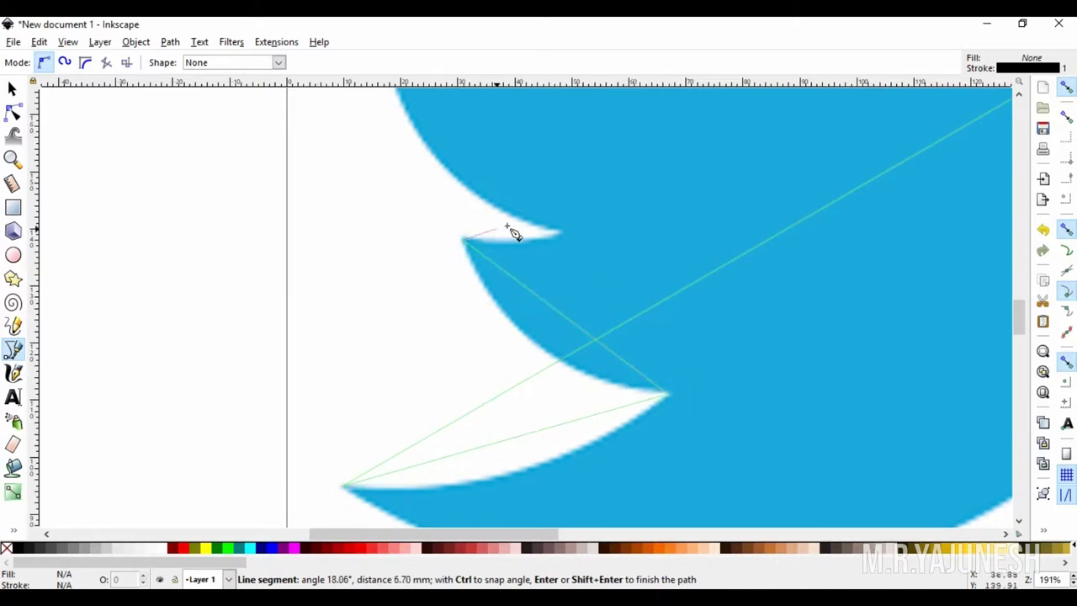
click(555, 232)
scroll(560, 235, down, 4)
scroll(485, 184, up, 2)
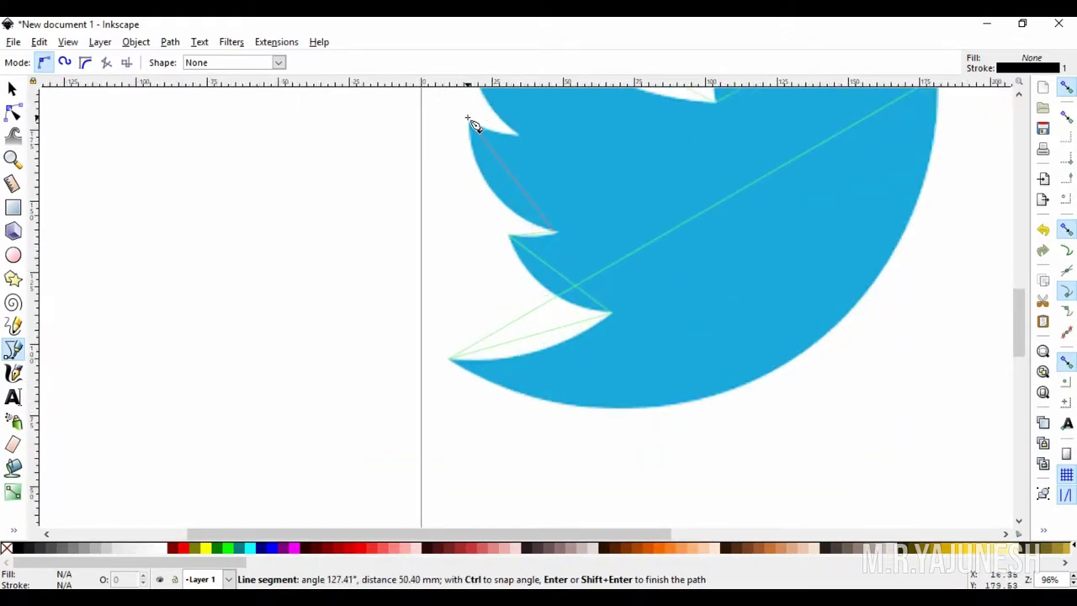
scroll(473, 125, up, 2)
scroll(473, 127, up, 2)
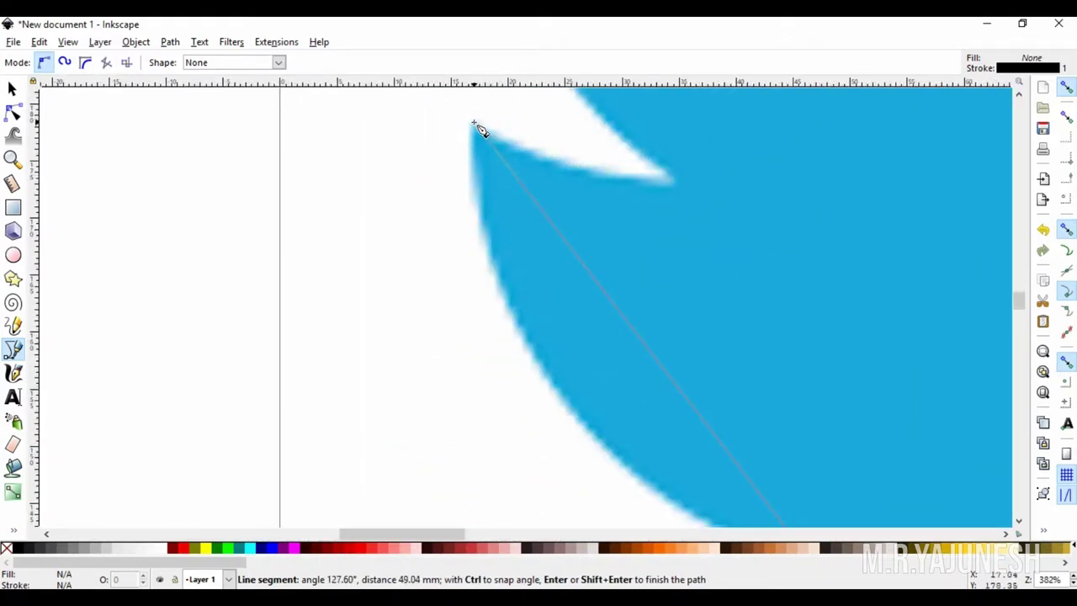
Place nodes at the top notch's tip and inner corner, then close the path at its start node.
click(474, 124)
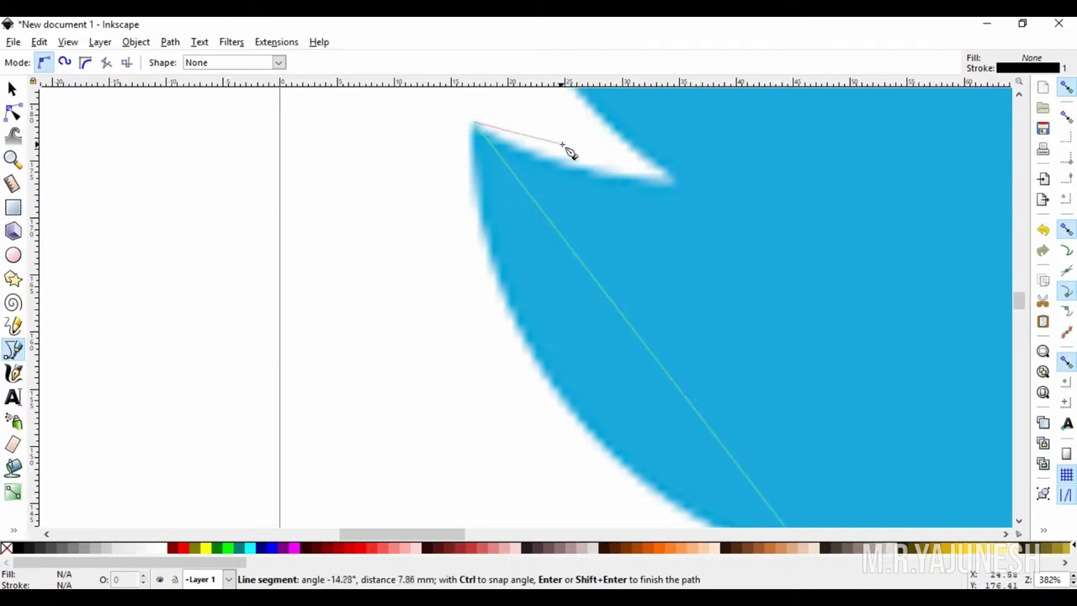
click(671, 182)
scroll(676, 193, down, 3)
scroll(679, 197, down, 1)
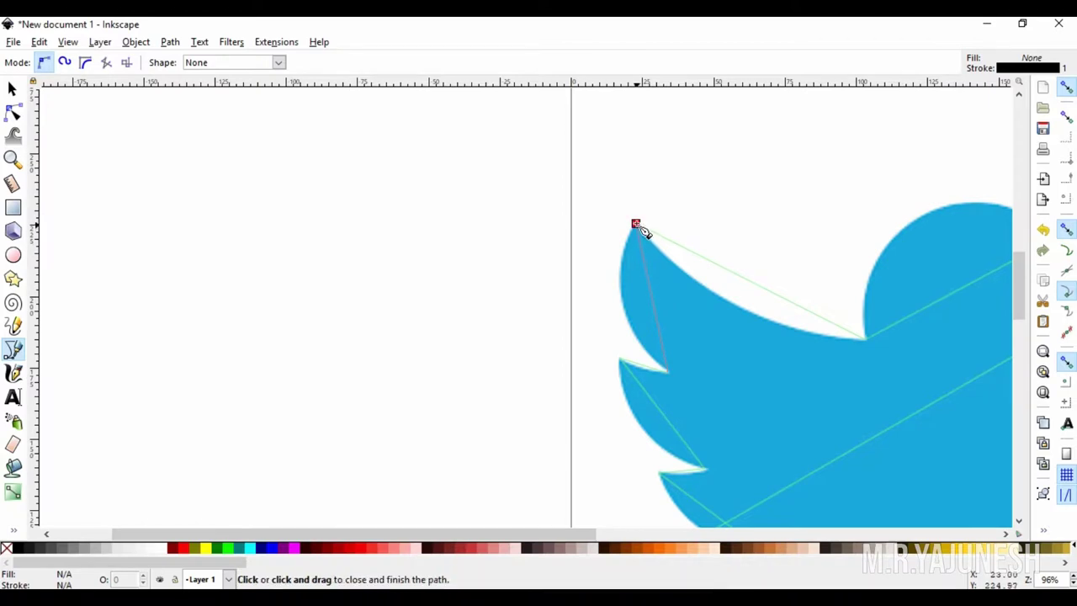
click(637, 226)
key(5)
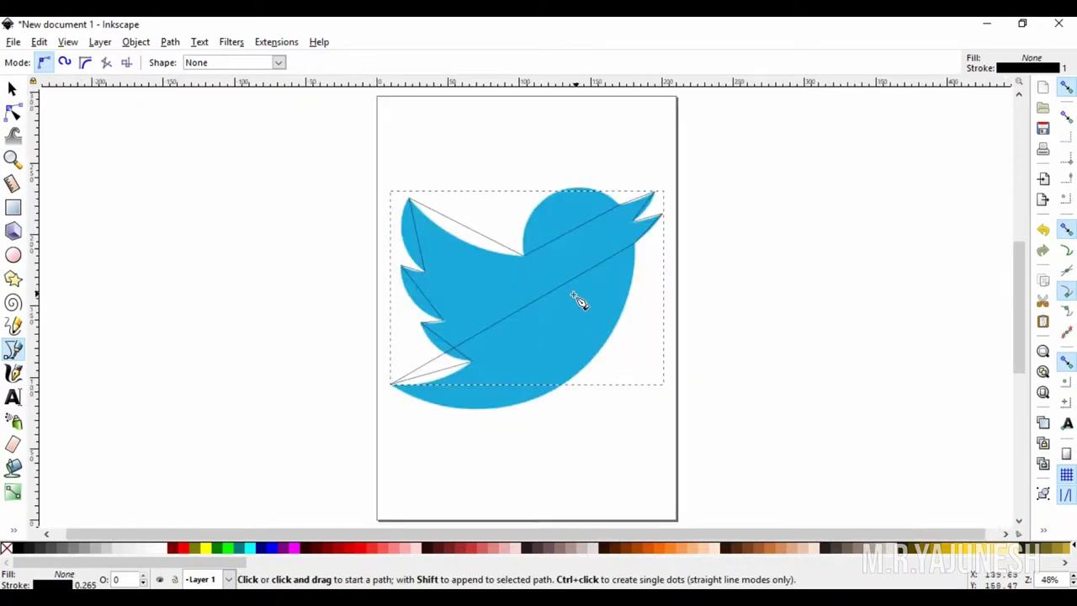
scroll(551, 311, up, 2)
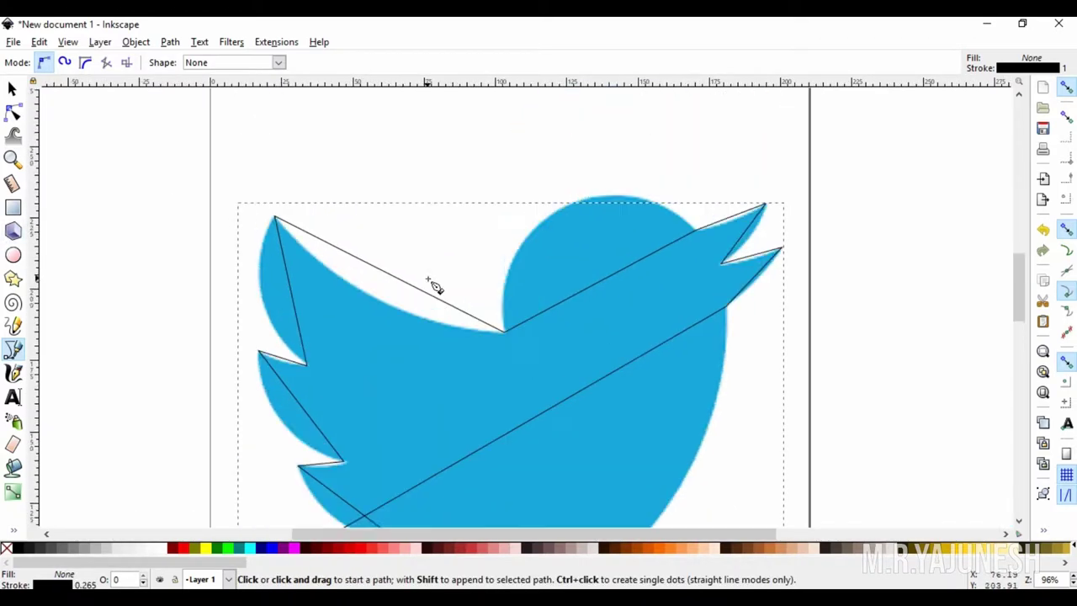
scroll(433, 284, down, 2)
scroll(501, 305, up, 2)
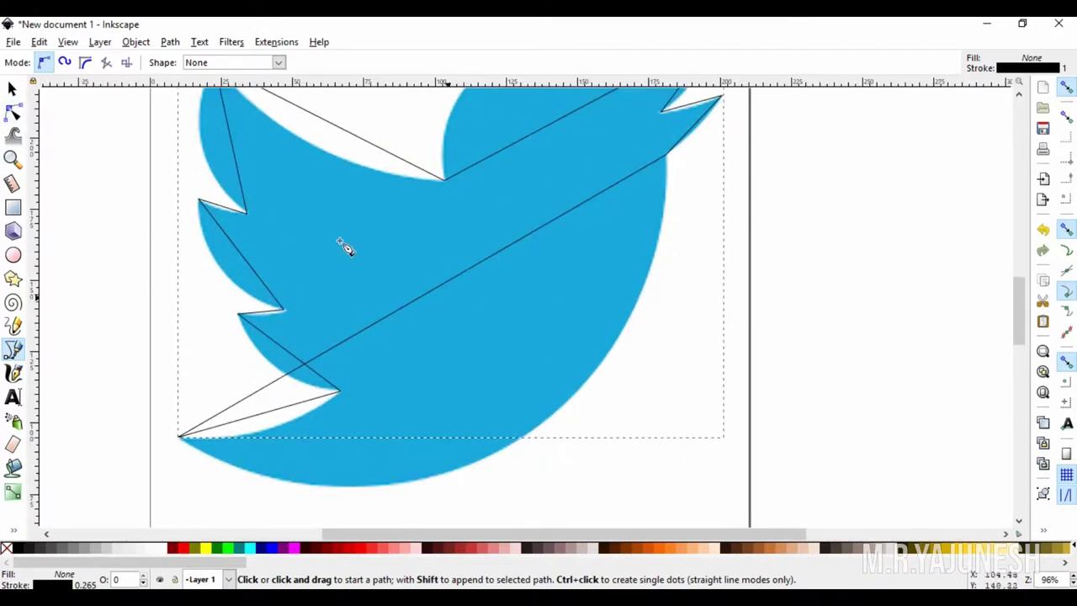
scroll(348, 245, down, 2)
scroll(347, 244, up, 4)
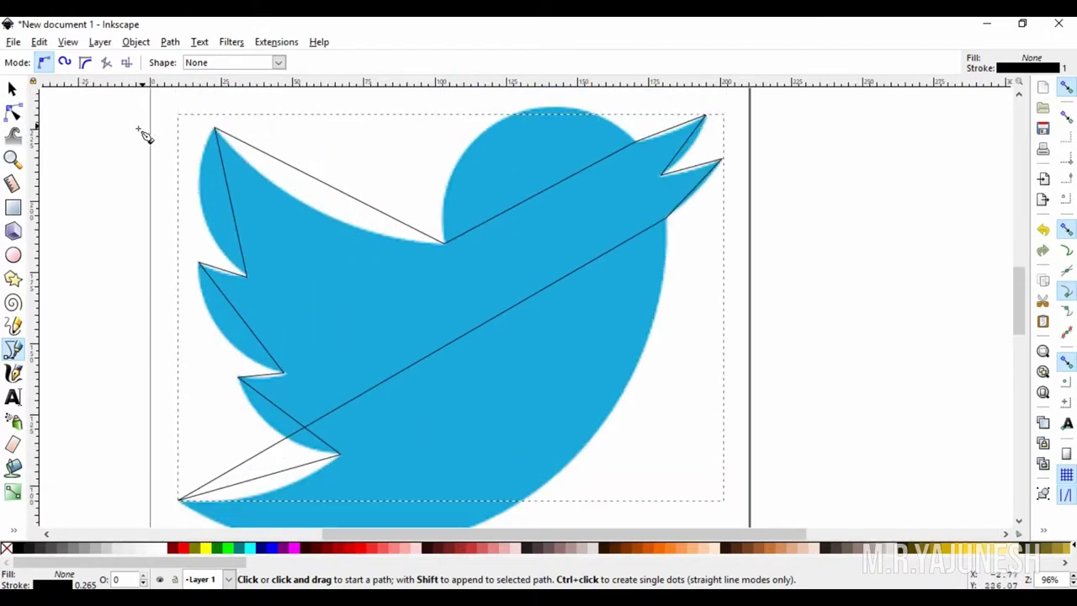
Curve the segment from the upper-left tip to the dip before the head along the bird's back.
click(13, 115)
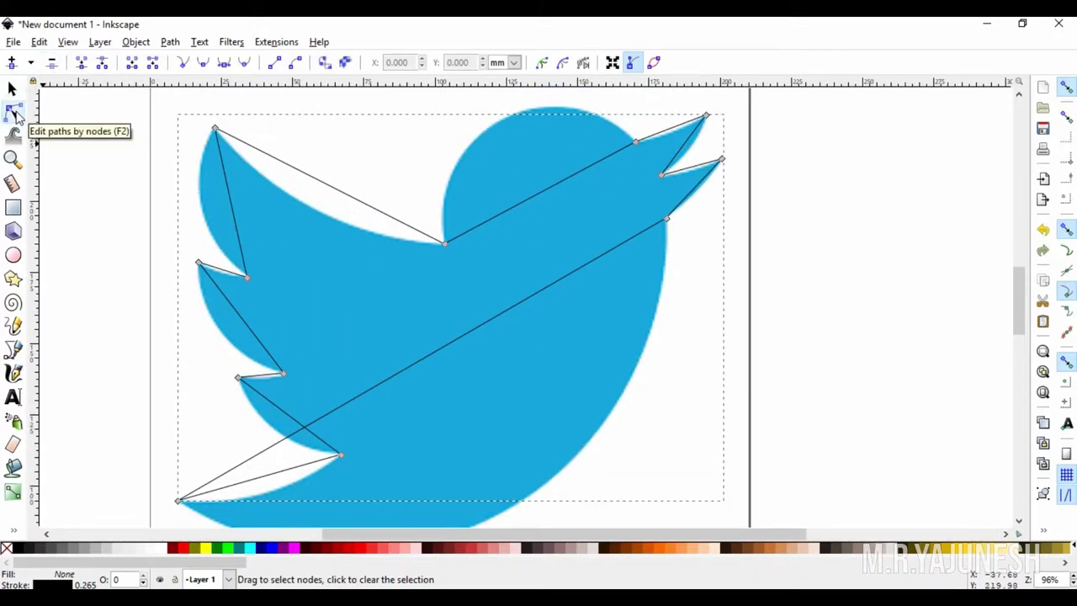
scroll(300, 163, down, 1)
scroll(311, 197, up, 2)
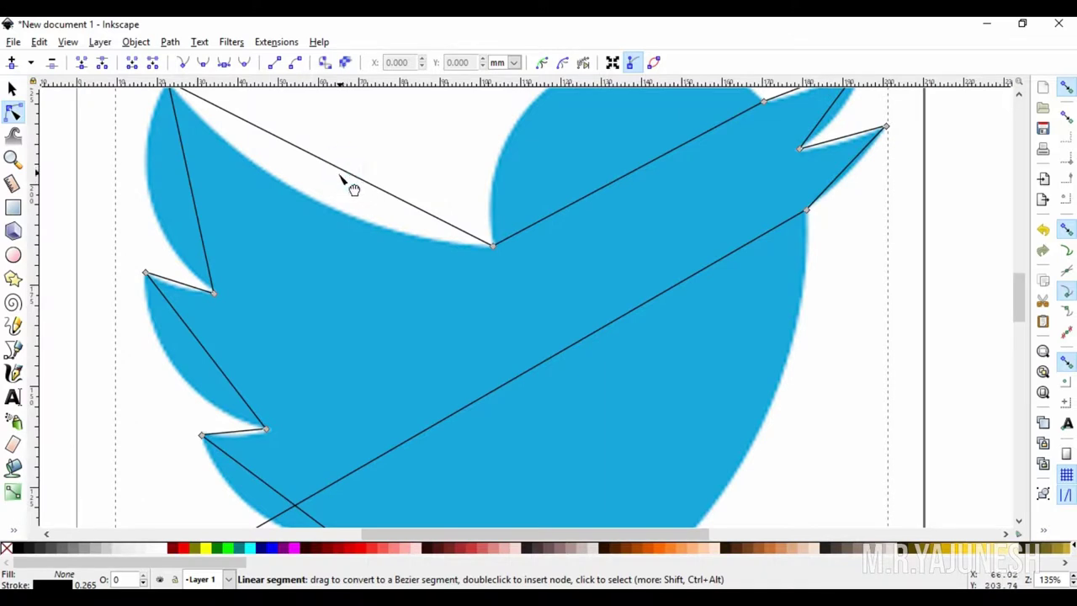
drag(344, 172, 324, 204)
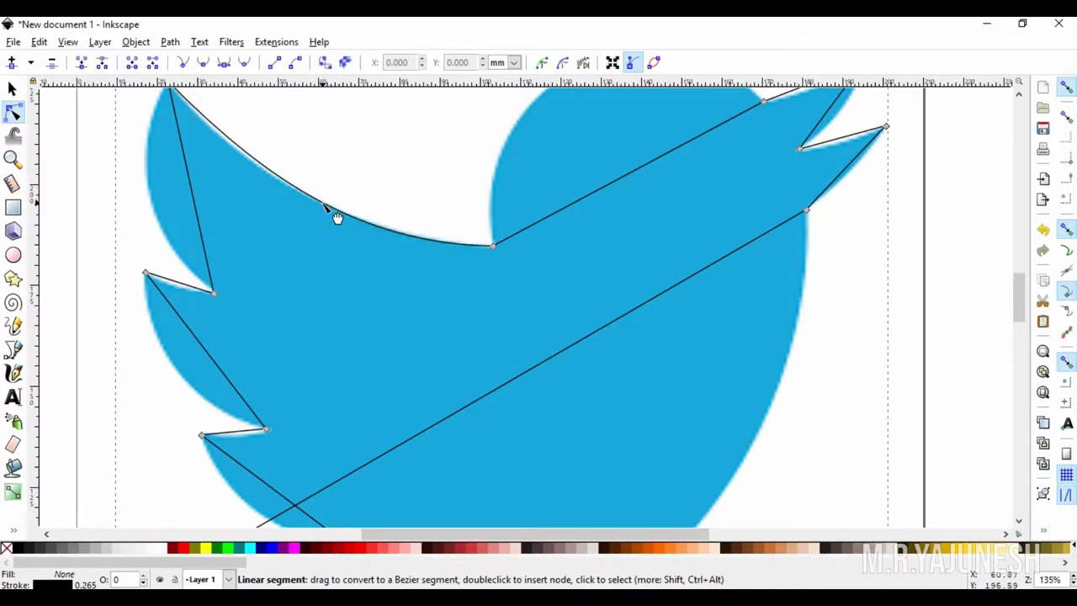
click(234, 146)
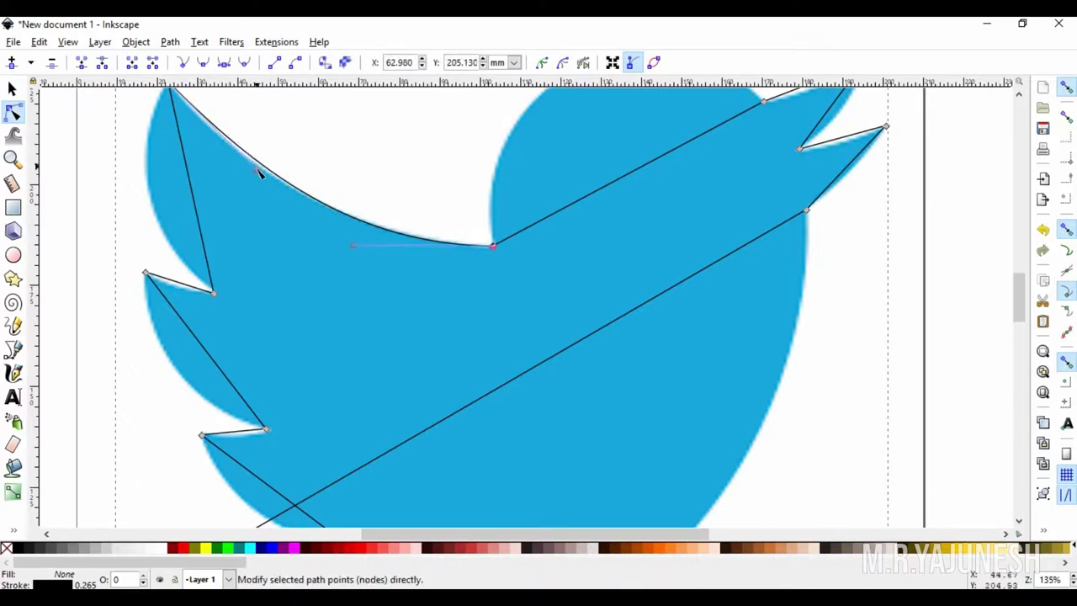
drag(259, 173, 263, 182)
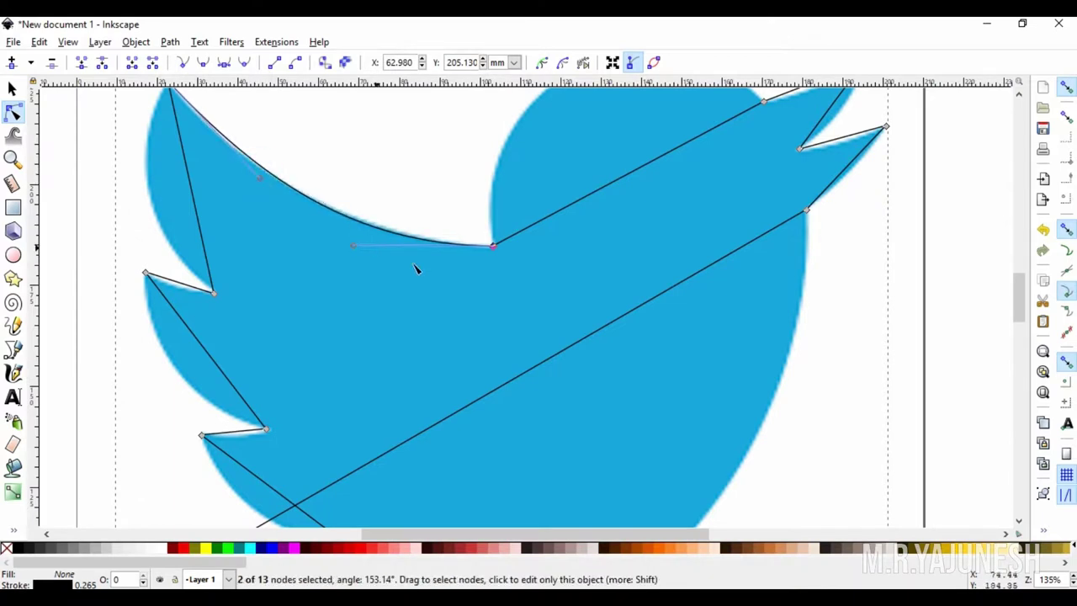
drag(354, 244, 346, 237)
drag(262, 185, 273, 190)
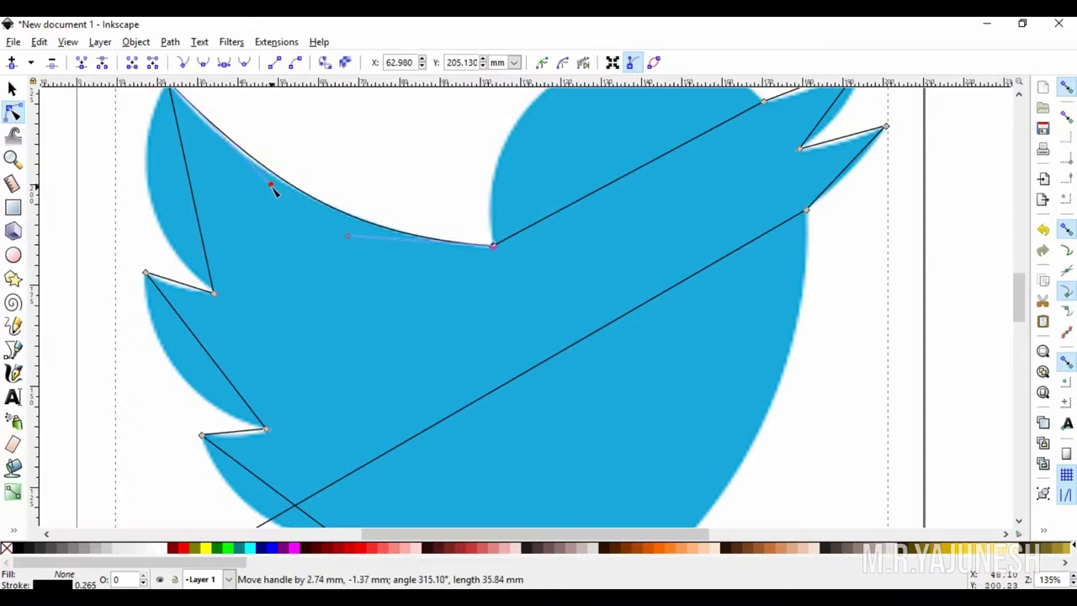
drag(274, 190, 274, 197)
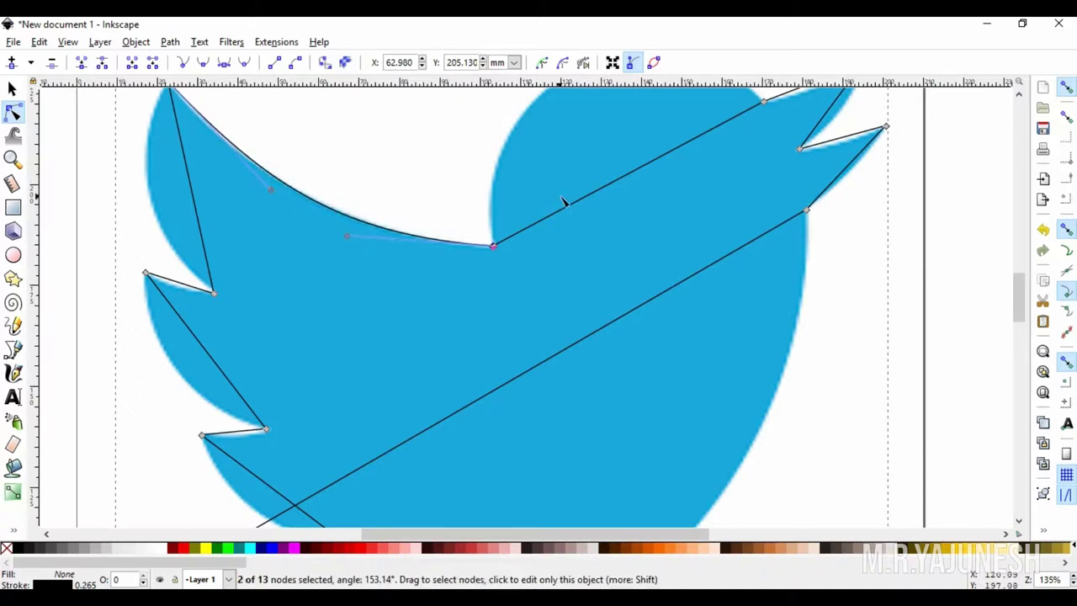
scroll(587, 241, up, 2)
Bend the head segment into a curve and adjust both handles to round over the head to the beak.
scroll(586, 240, down, 2)
scroll(614, 246, down, 2)
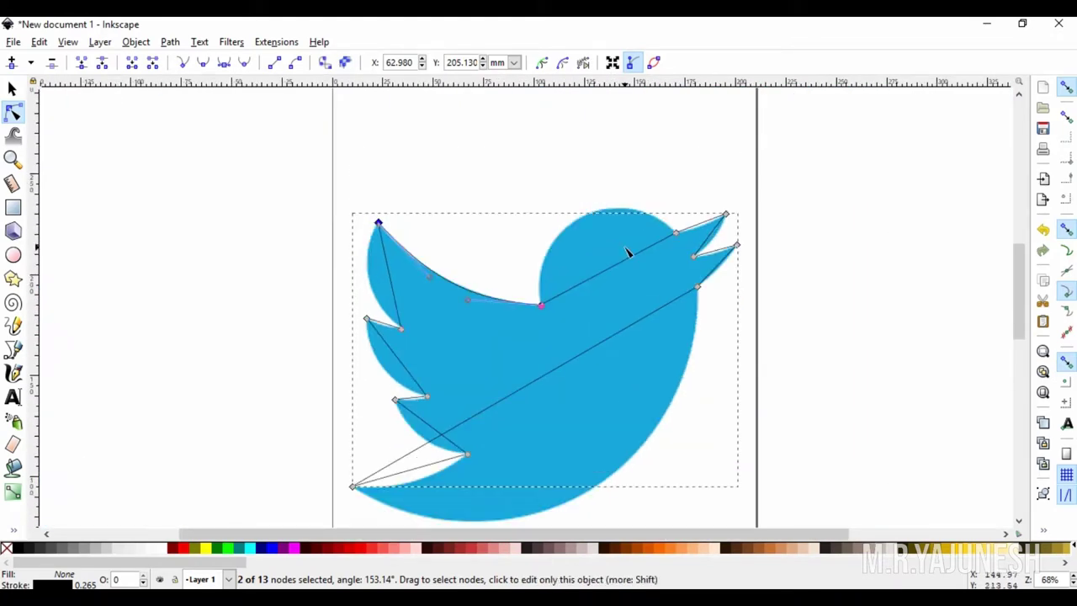
scroll(633, 261, up, 2)
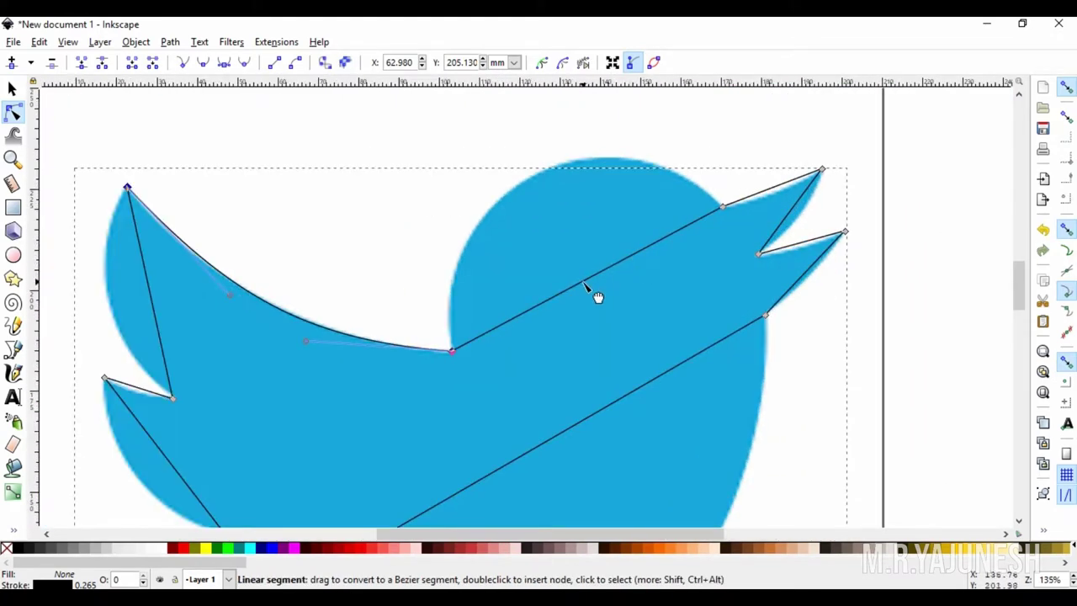
drag(585, 284, 539, 174)
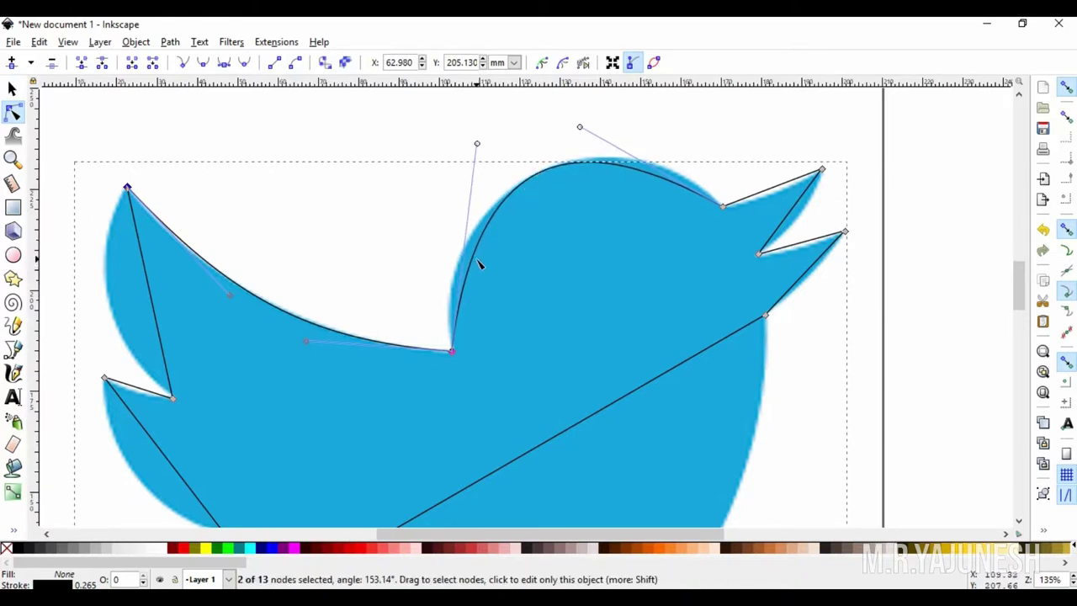
mouse_move(473, 257)
mouse_down()
mouse_move(460, 265)
mouse_move(474, 276)
mouse_up()
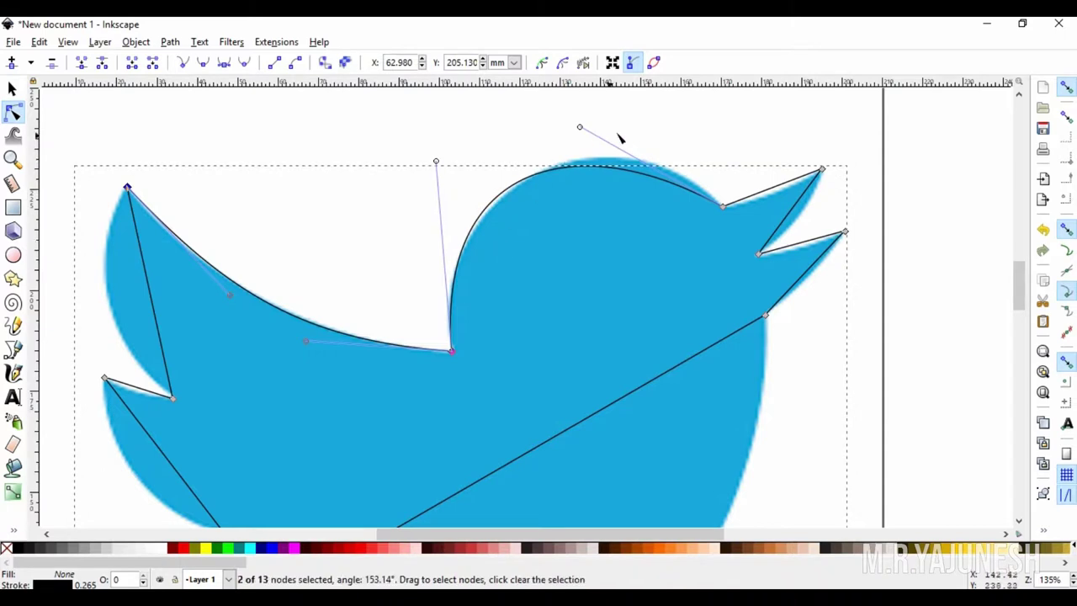
drag(580, 128, 626, 105)
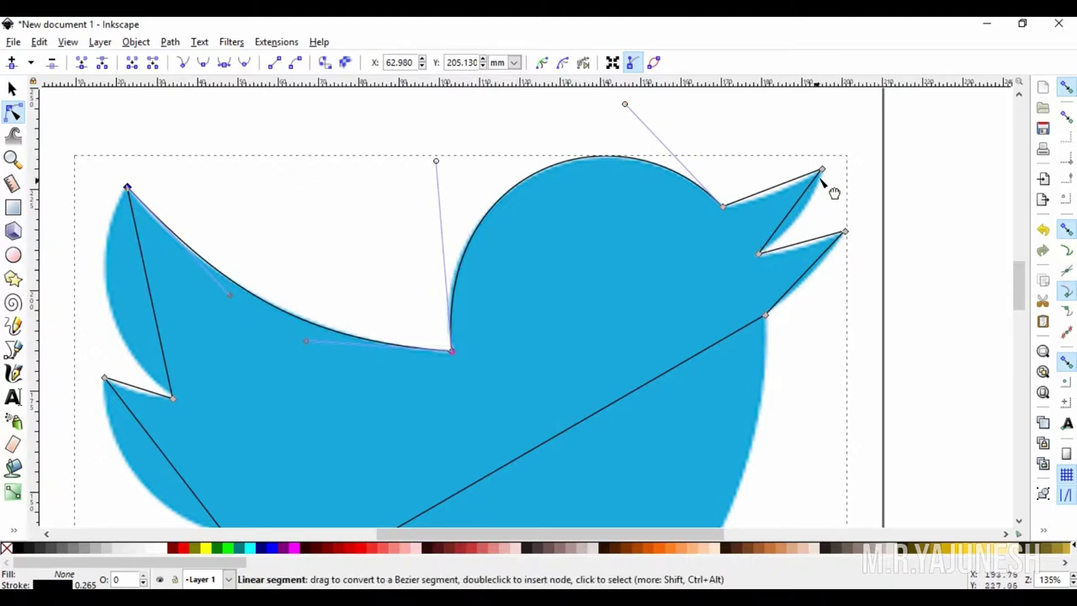
Curve the upper and diagonal beak edges to follow the reference outline.
scroll(797, 212, up, 2)
scroll(798, 213, up, 1)
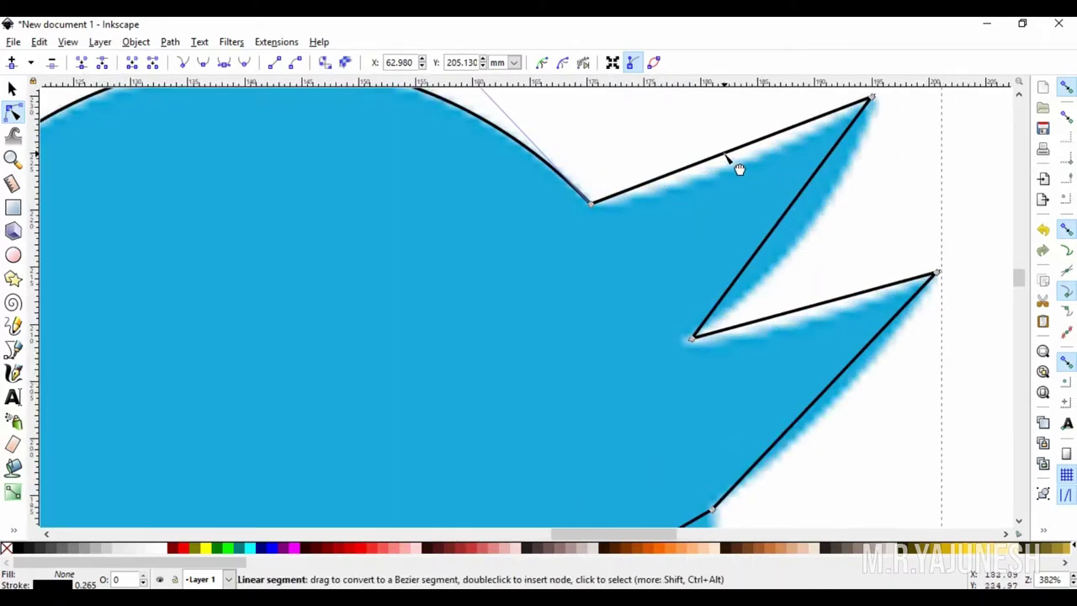
drag(724, 152, 738, 167)
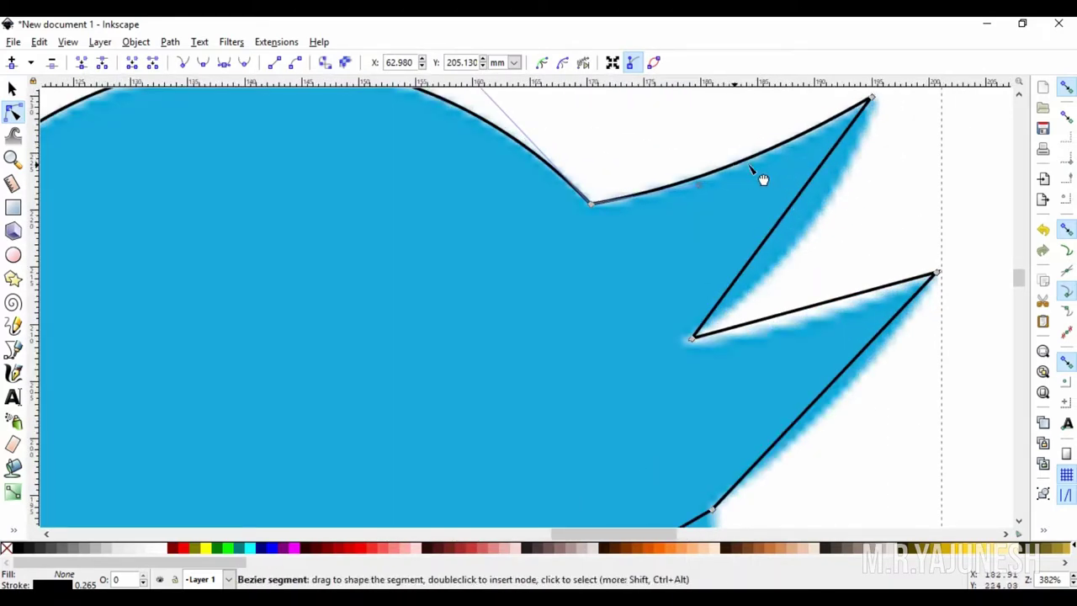
drag(828, 209, 839, 216)
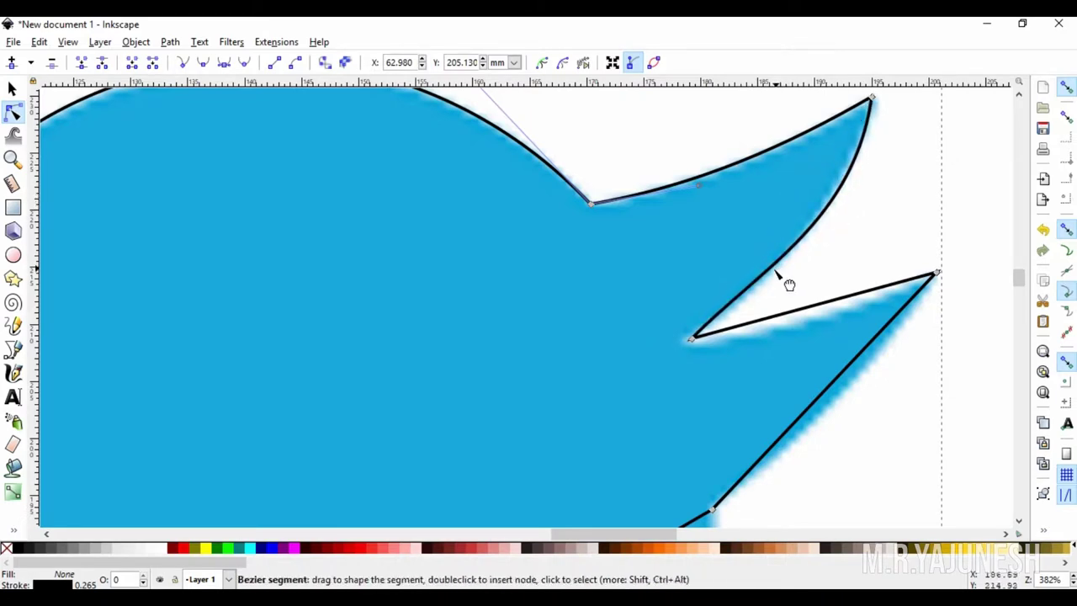
drag(769, 276, 755, 296)
Curve the lower beak edge and the throat line below the beak tip along the blue edge.
ctrl+scroll(844, 341, down, 2)
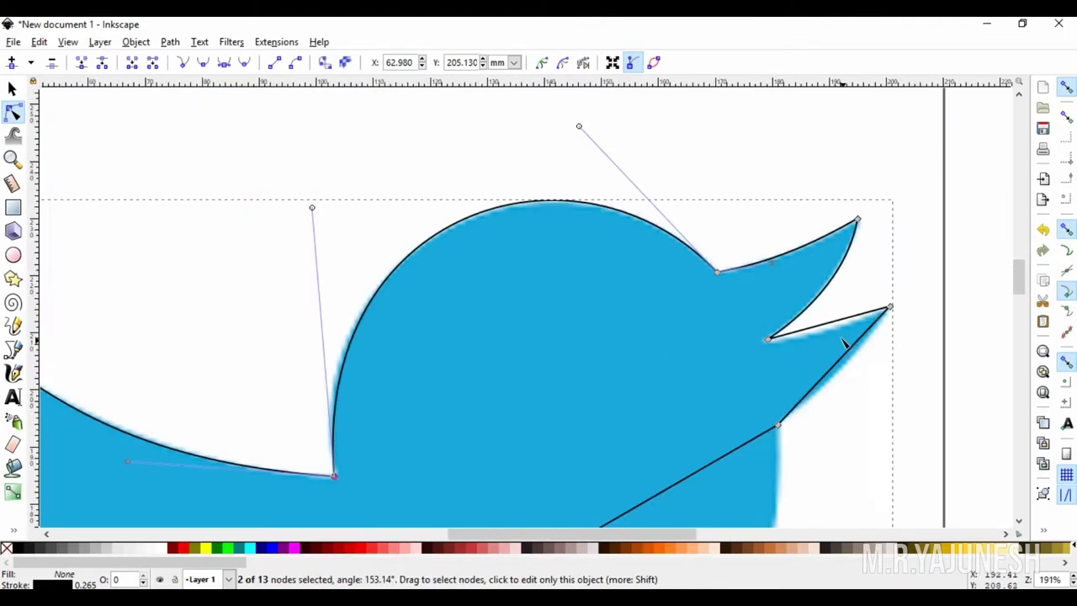
ctrl+scroll(829, 341, up, 5)
scroll(810, 291, down, 4)
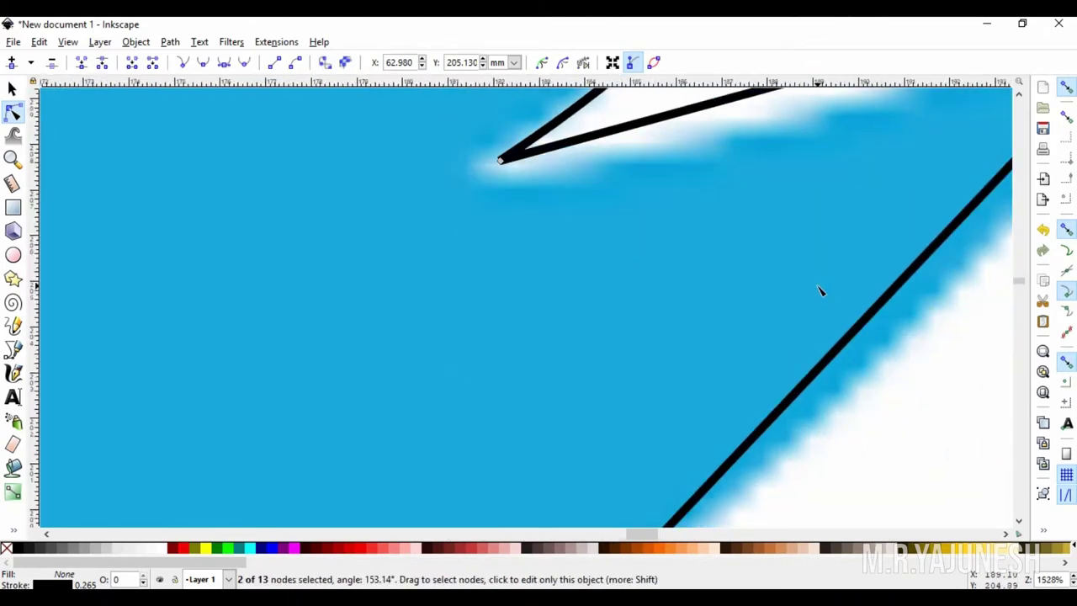
ctrl+scroll(820, 291, down, 1)
ctrl+scroll(820, 290, down, 2)
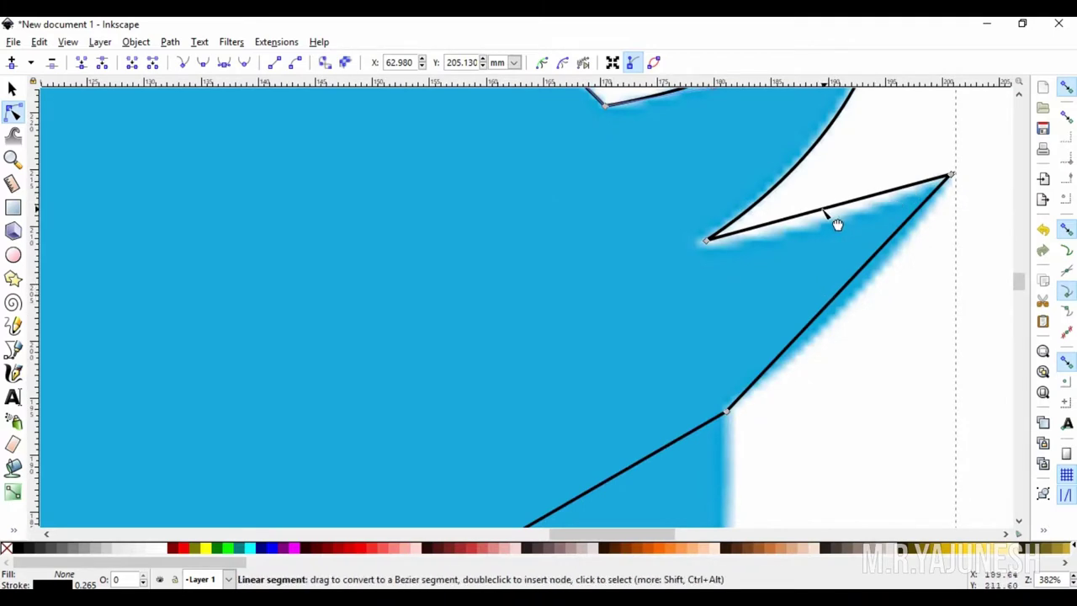
drag(836, 227, 838, 235)
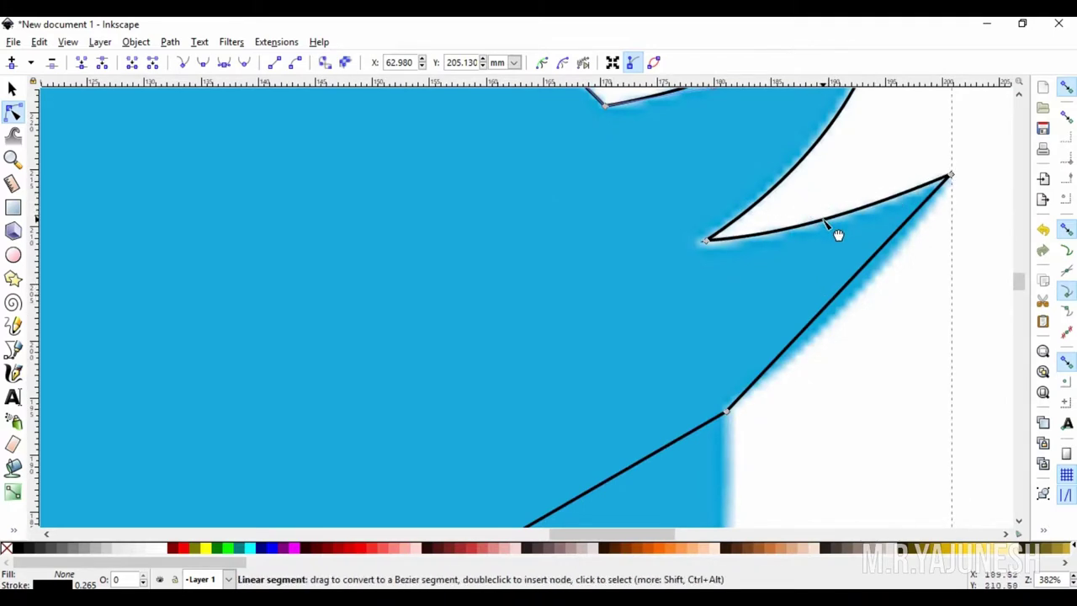
drag(888, 267, 897, 279)
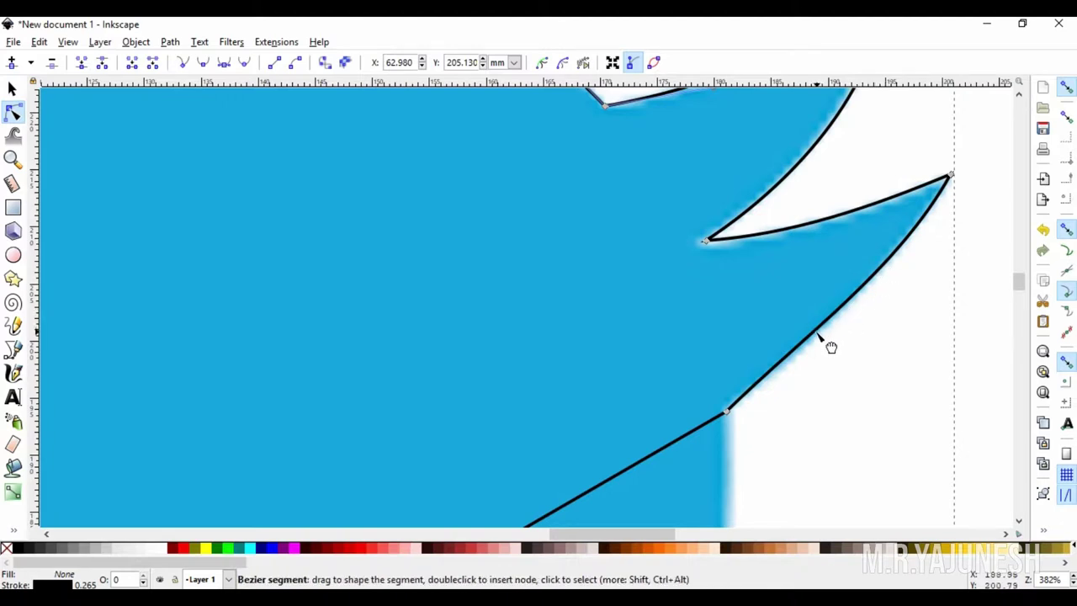
drag(817, 333, 802, 347)
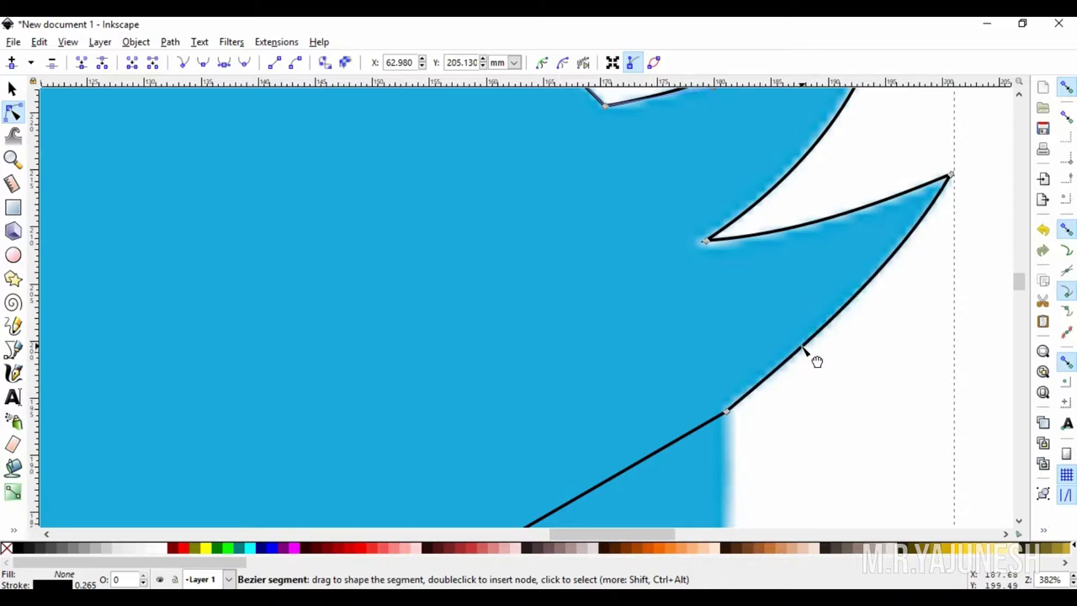
Bend the long chest-and-belly segment into a bulging curve that follows the blue belly edge.
scroll(657, 404, down, 3)
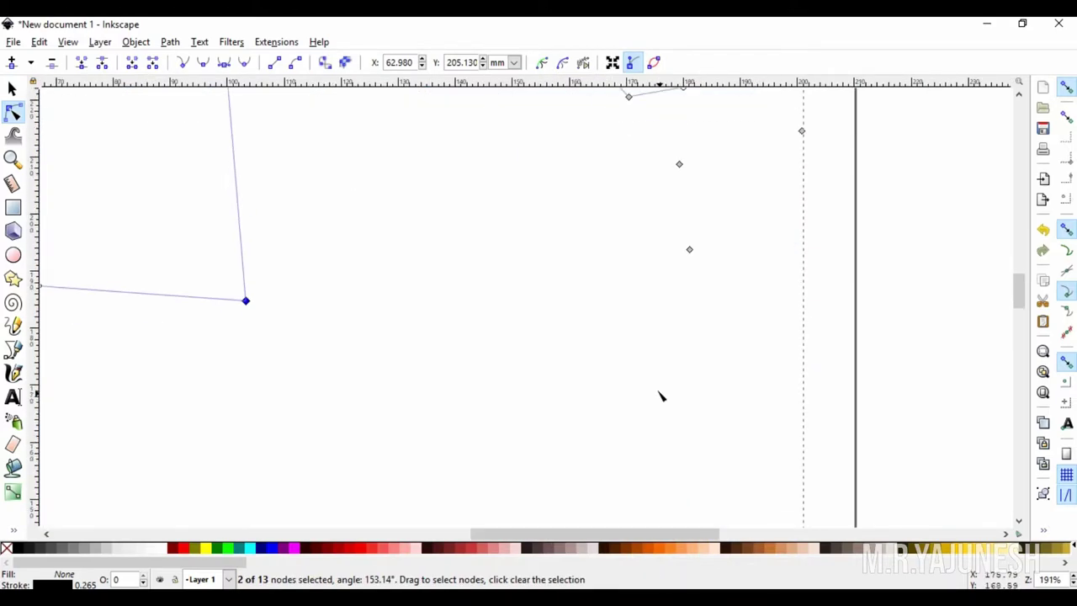
scroll(635, 370, down, 1)
scroll(610, 365, down, 2)
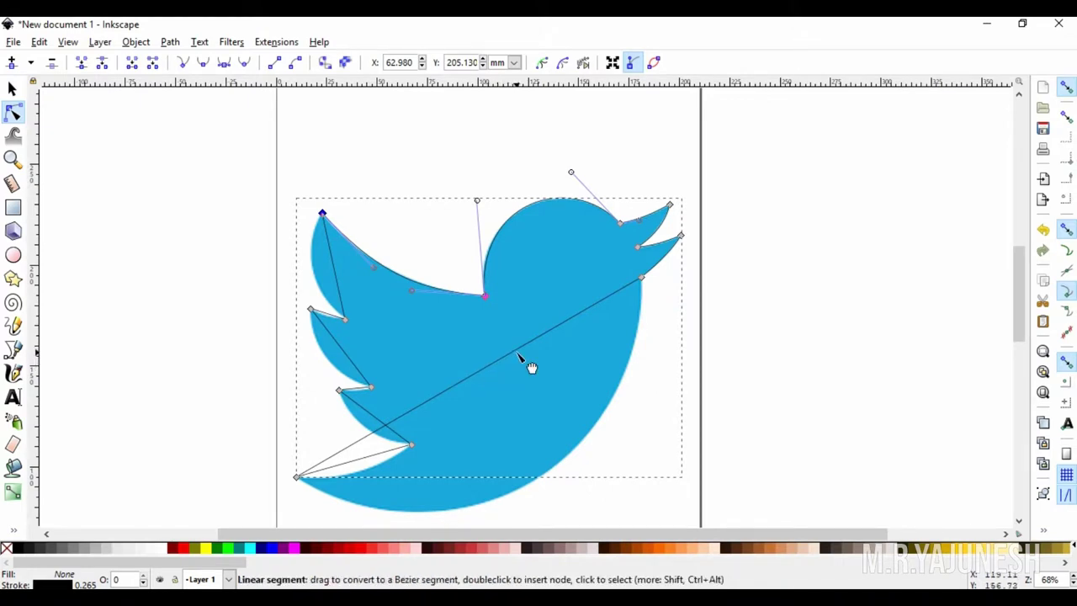
drag(462, 387, 532, 489)
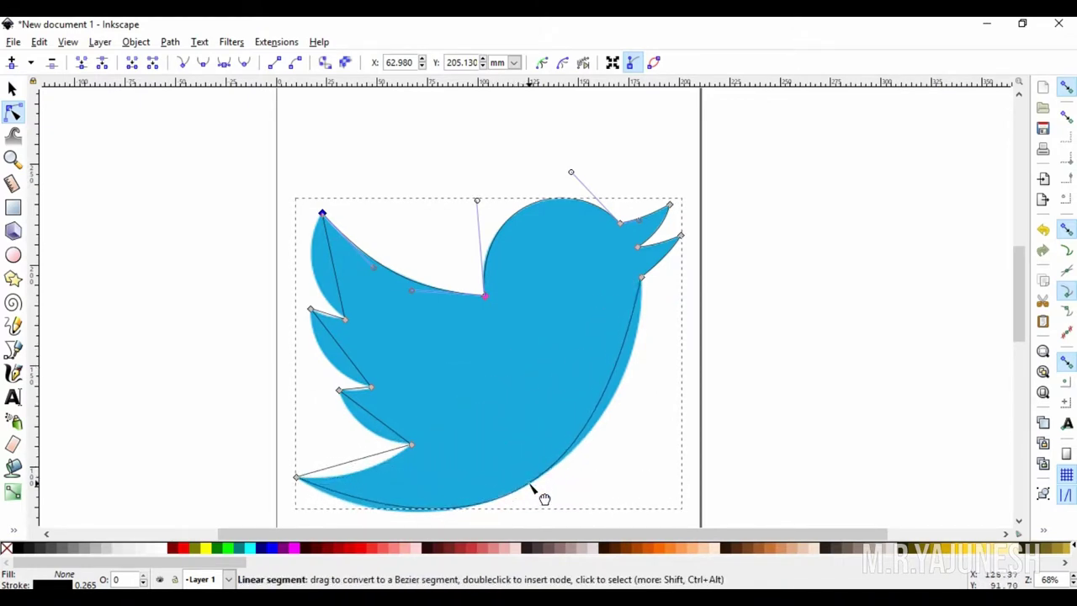
ctrl+scroll(618, 401, up, 2)
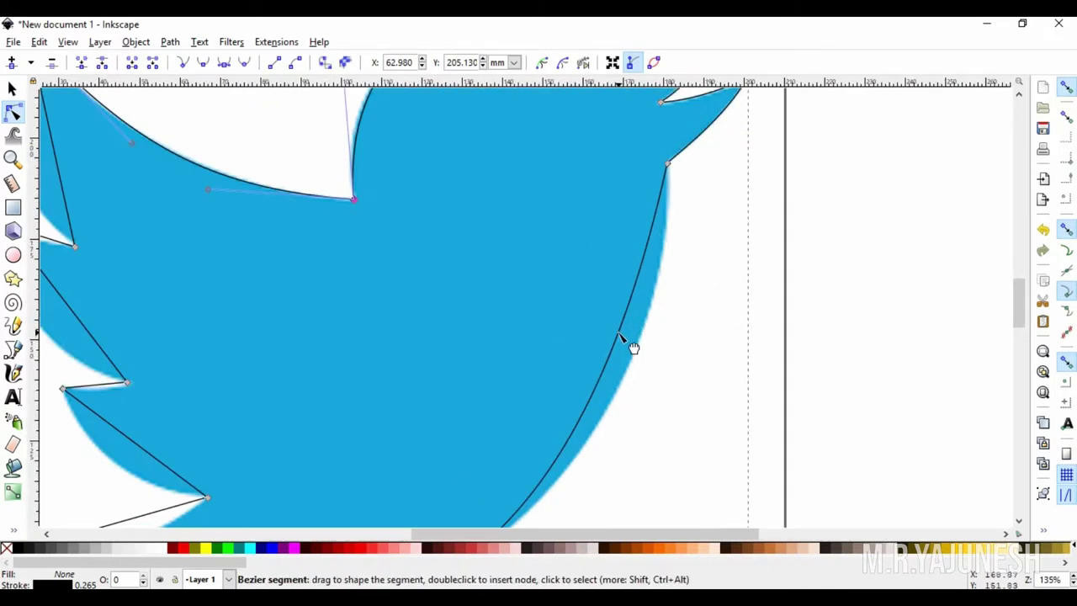
drag(631, 341, 657, 354)
scroll(481, 428, down, 3)
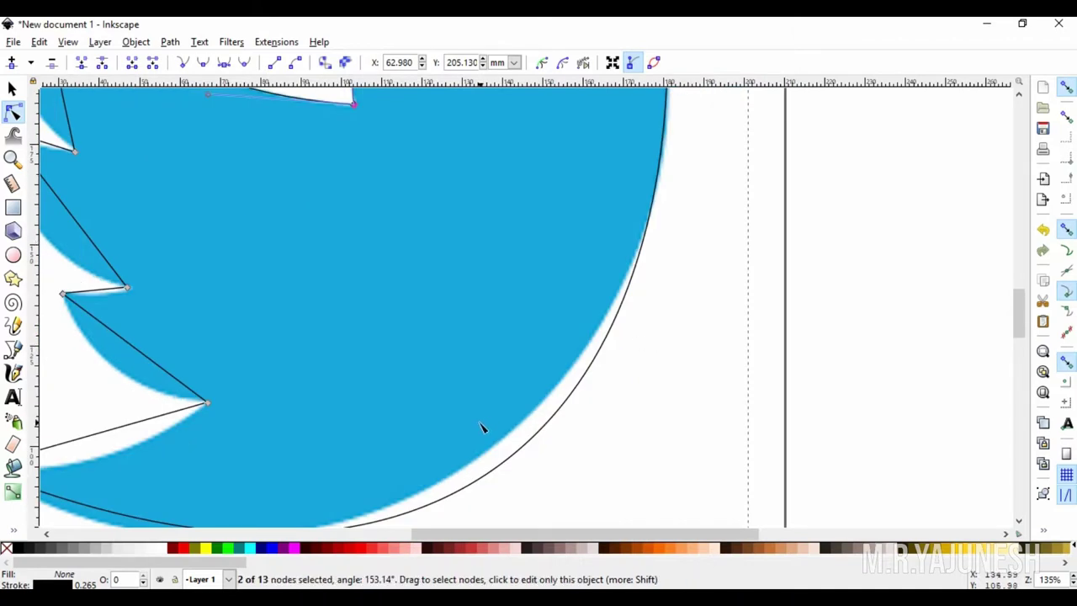
scroll(337, 389, down, 4)
mouse_move(363, 402)
mouse_down()
mouse_move(291, 418)
mouse_move(313, 407)
mouse_up()
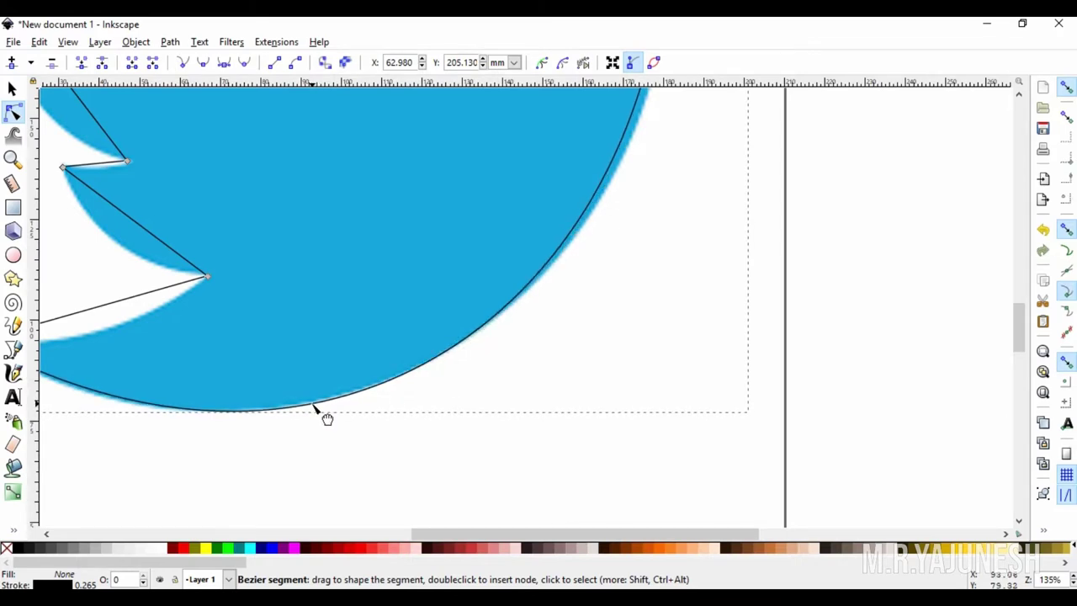
ctrl+scroll(112, 412, down, 2)
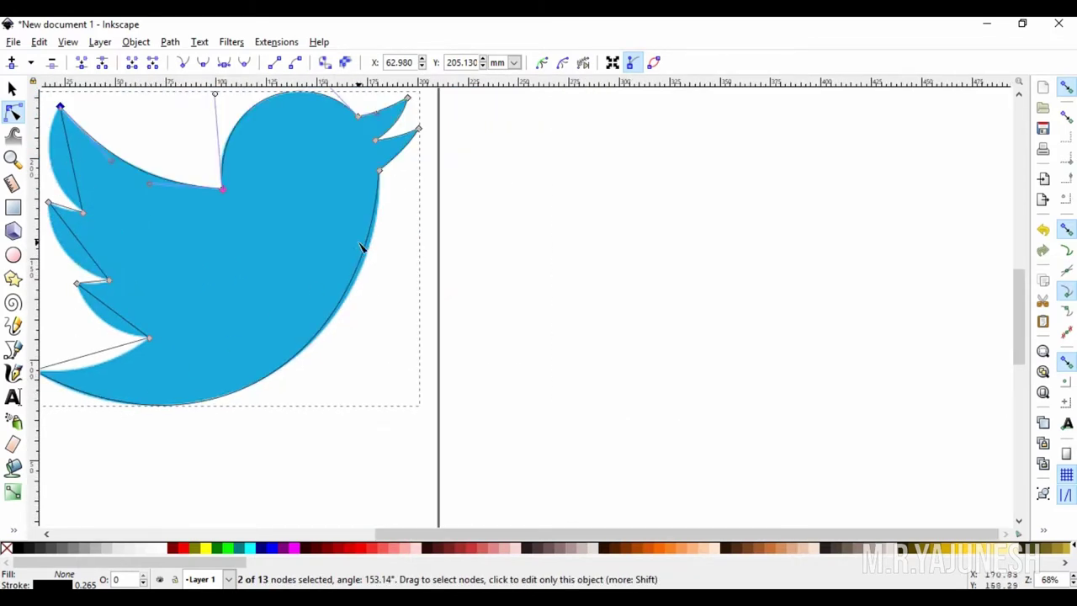
Nudge the node on the bird's right curve onto the reference edge.
ctrl+scroll(362, 246, up, 3)
click(388, 225)
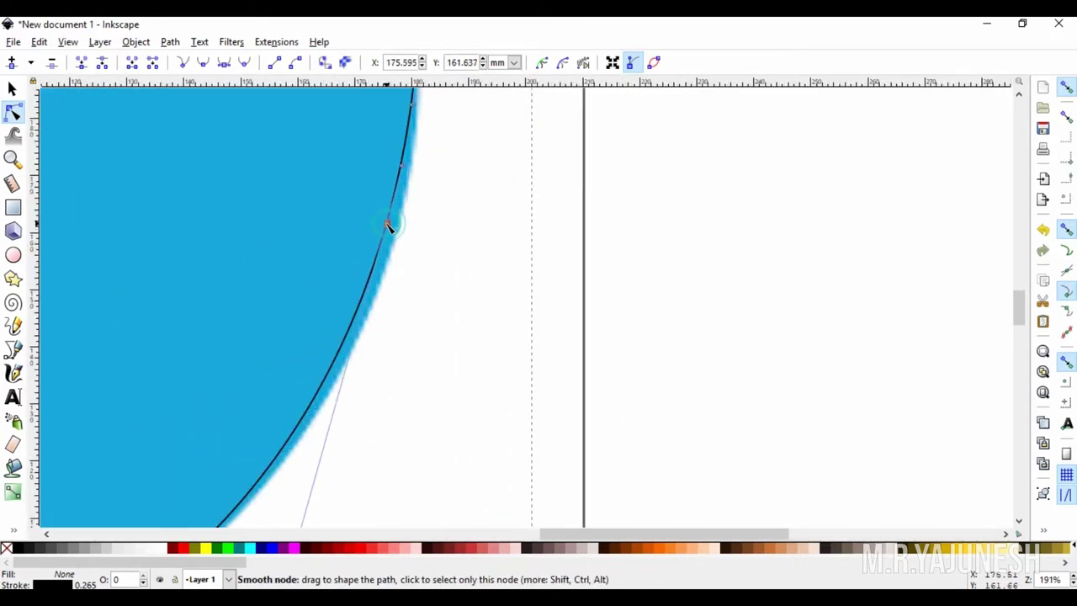
drag(388, 225, 397, 228)
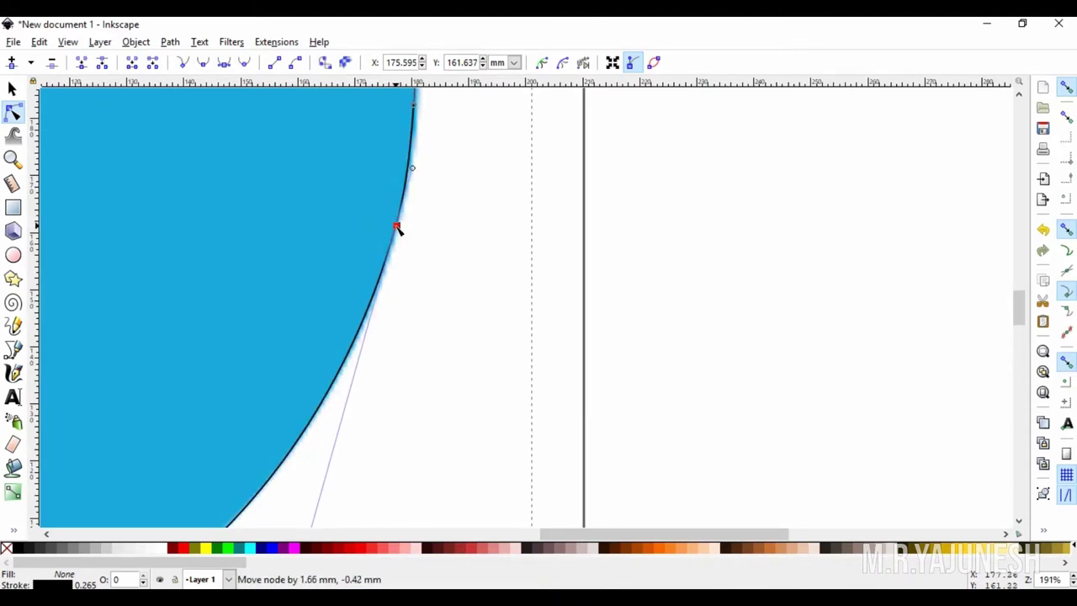
ctrl+scroll(424, 219, down, 2)
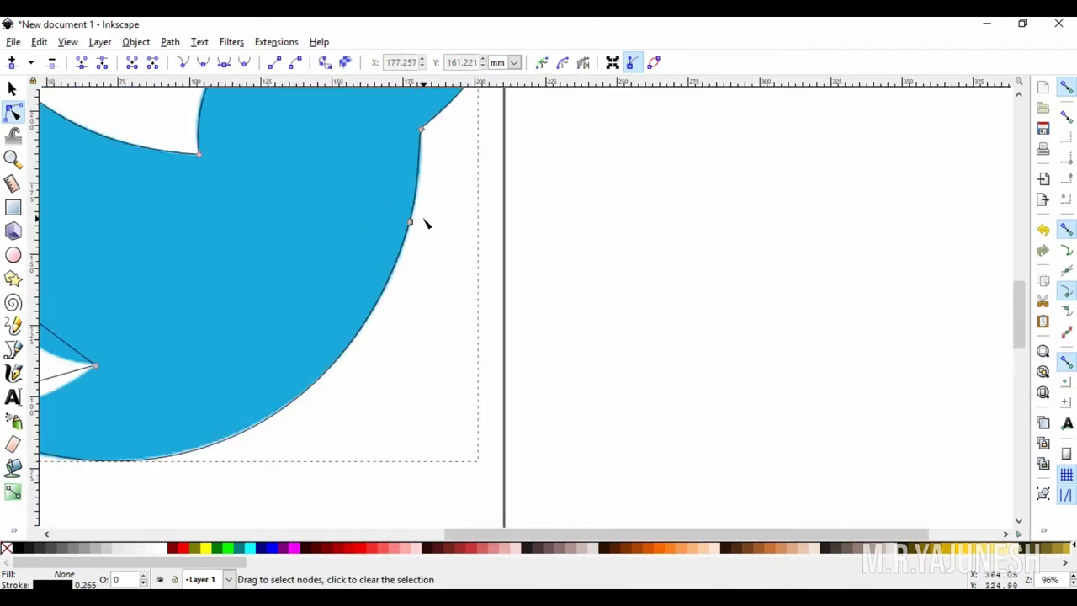
ctrl+scroll(89, 471, up, 1)
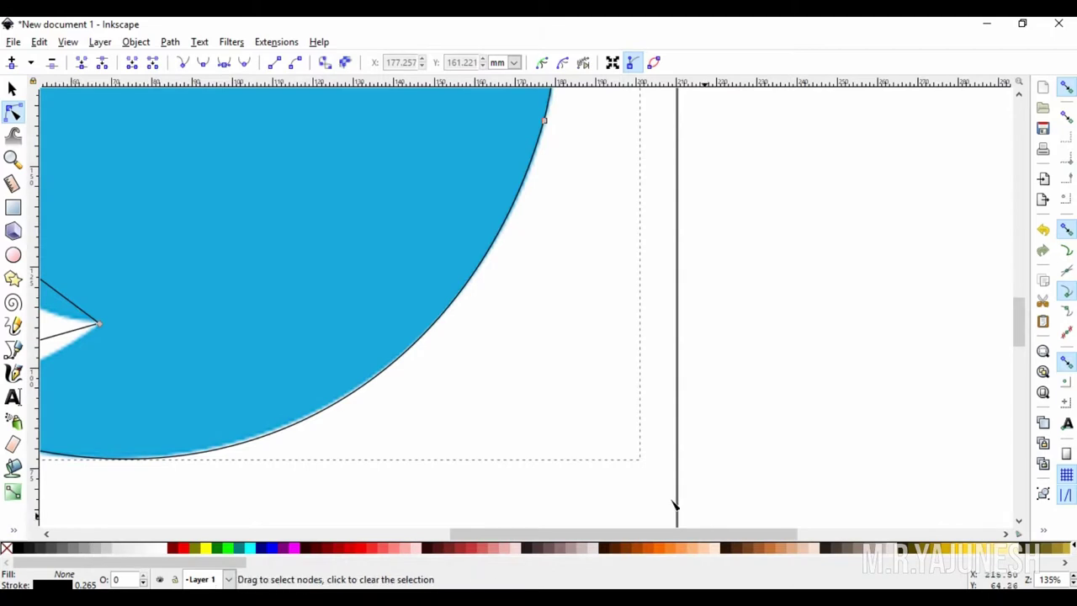
Reshape the bottom-left belly curve near the lower-left tip to sit tightly on the blue edge.
drag(631, 532, 465, 531)
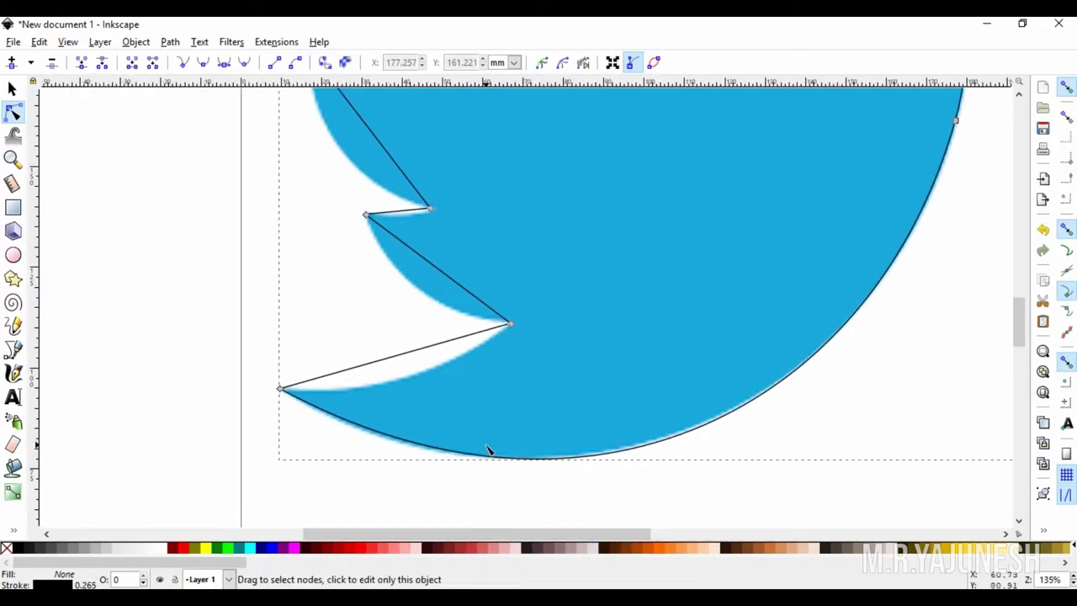
ctrl+scroll(488, 450, up, 1)
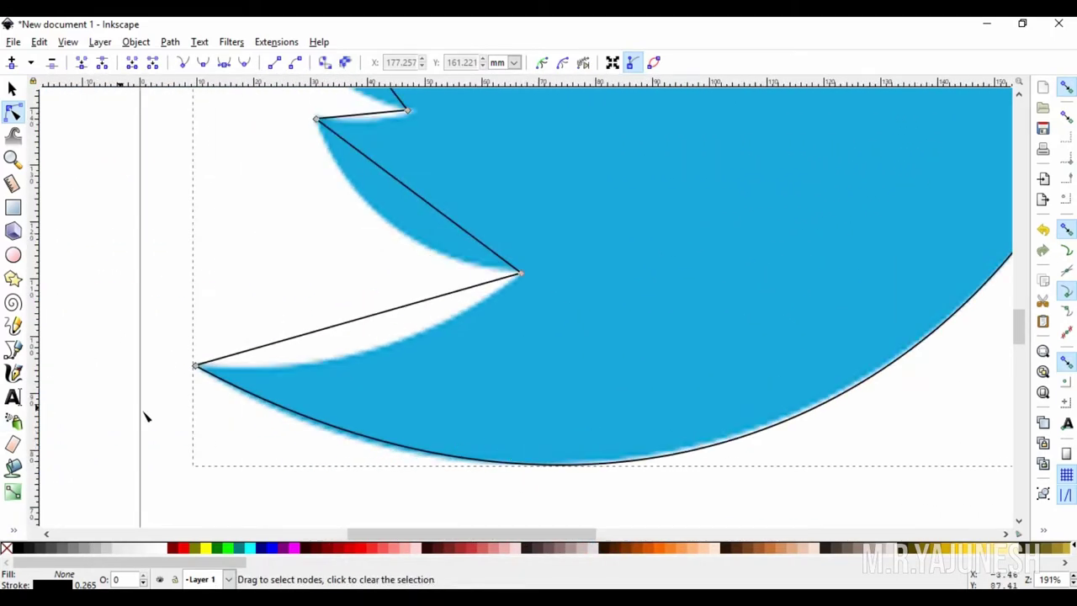
click(345, 438)
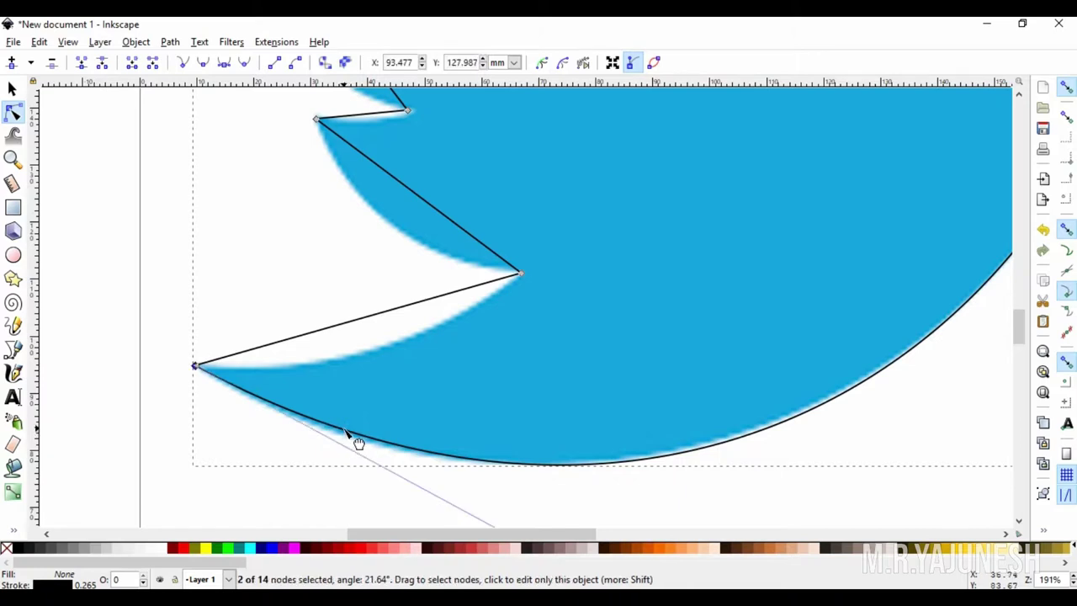
scroll(522, 427, down, 5)
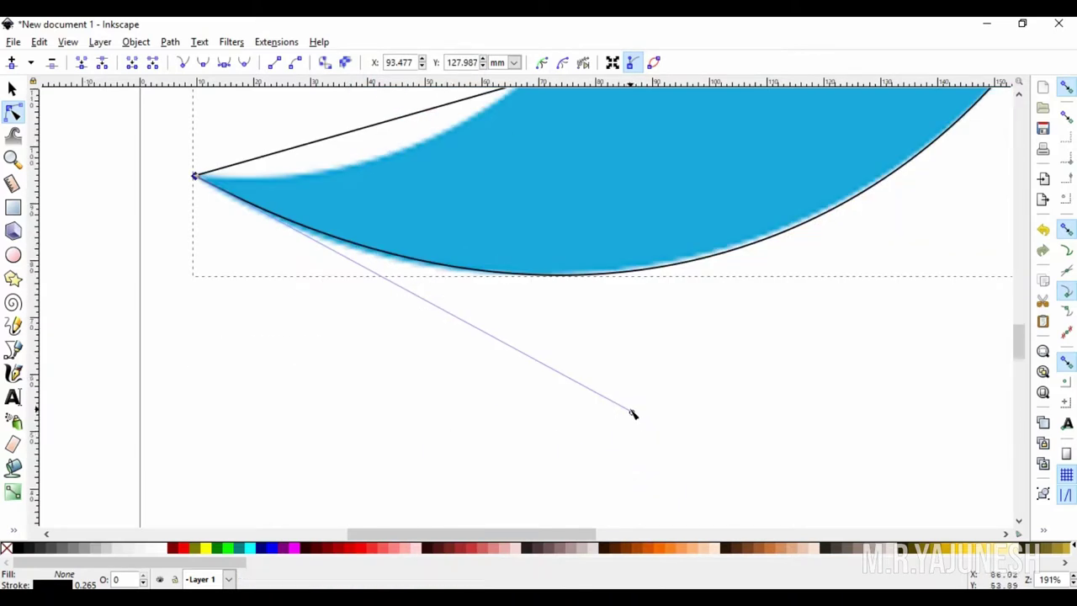
mouse_move(631, 412)
mouse_down()
mouse_move(627, 422)
mouse_move(589, 404)
mouse_move(552, 412)
mouse_up()
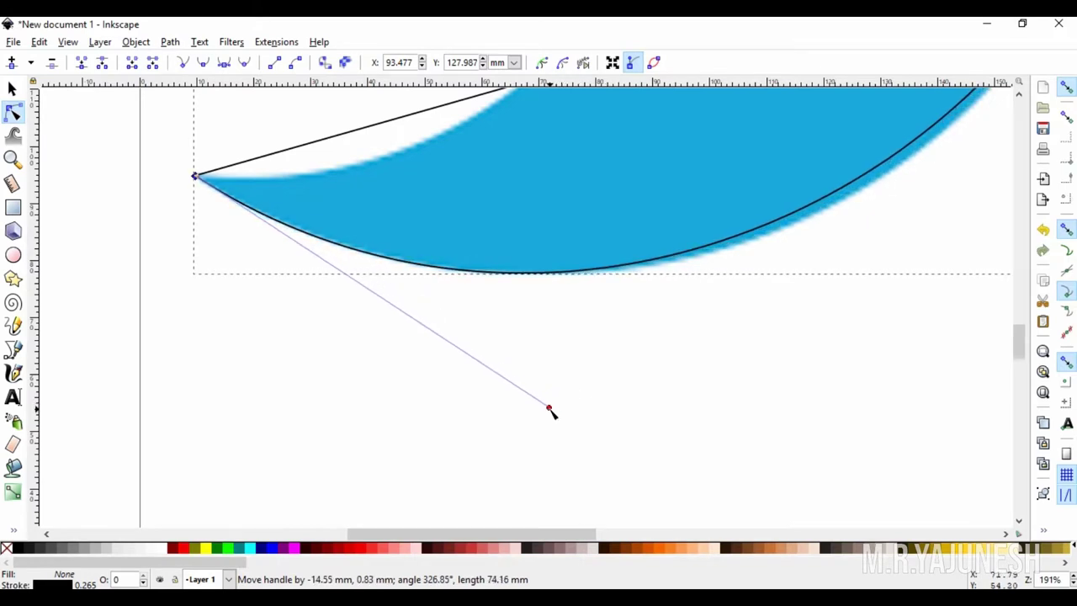
scroll(749, 255, down, 2)
Insert a fifteenth node on the belly curve and fit it and its handle to the blue edge.
scroll(889, 250, up, 2)
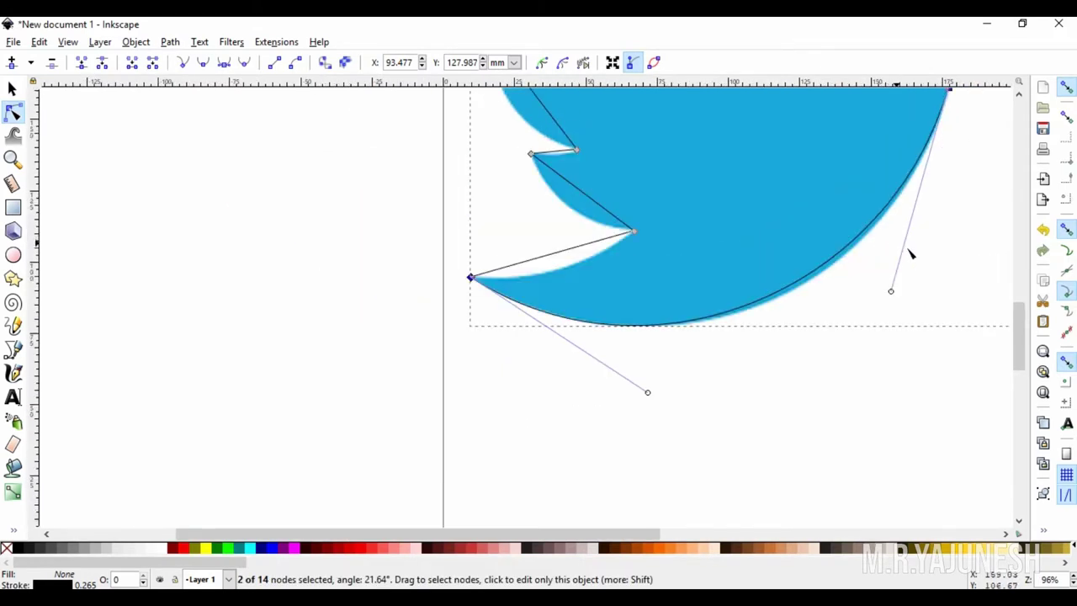
mouse_move(894, 292)
mouse_down()
mouse_move(914, 291)
mouse_move(905, 291)
mouse_up()
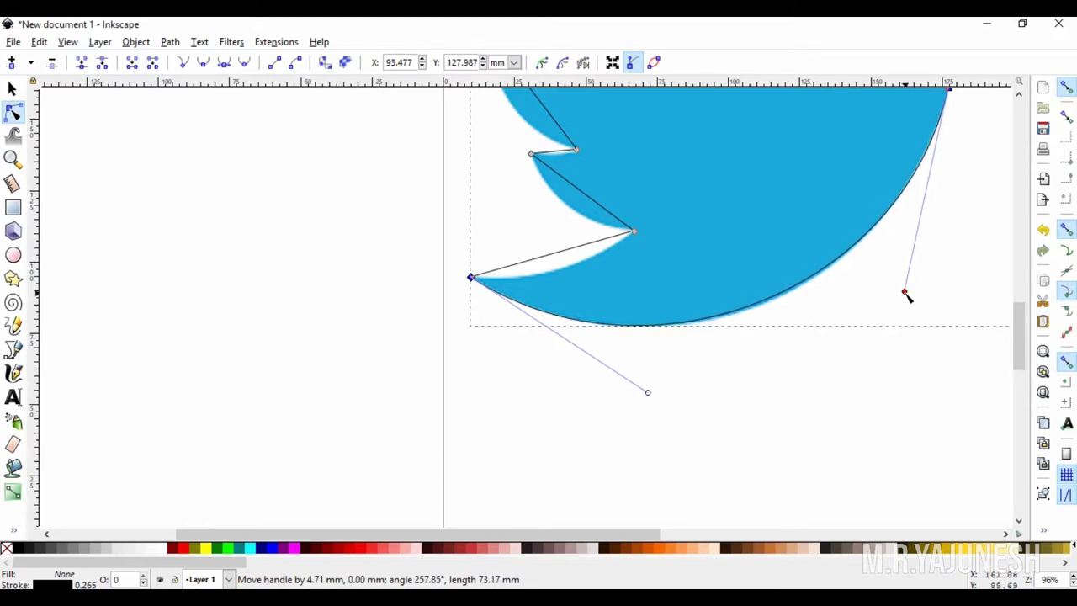
double_click(771, 302)
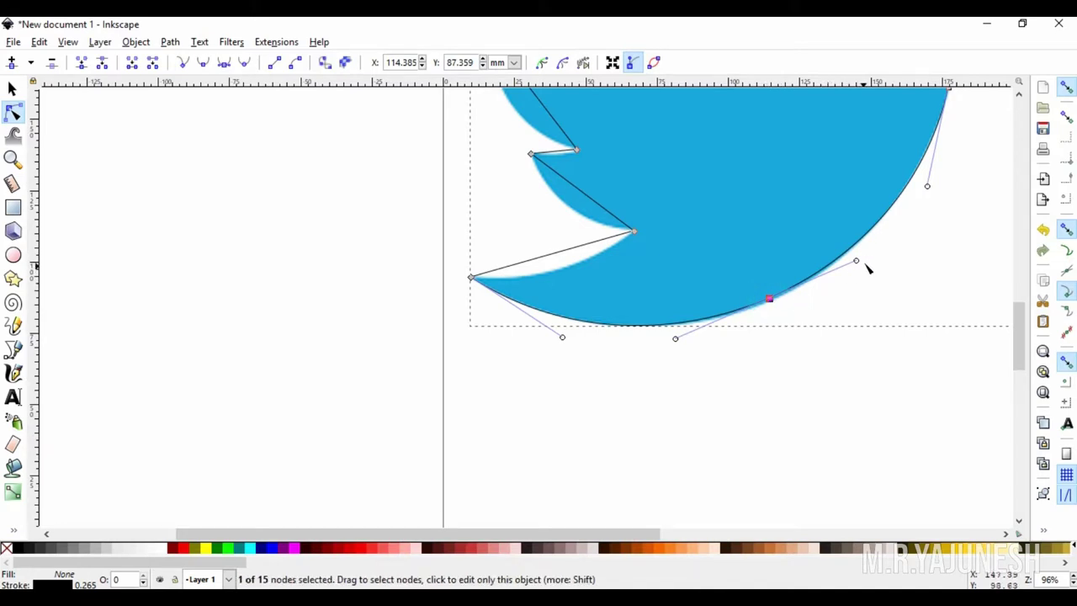
mouse_move(859, 266)
mouse_down()
mouse_move(870, 265)
mouse_move(855, 259)
mouse_up()
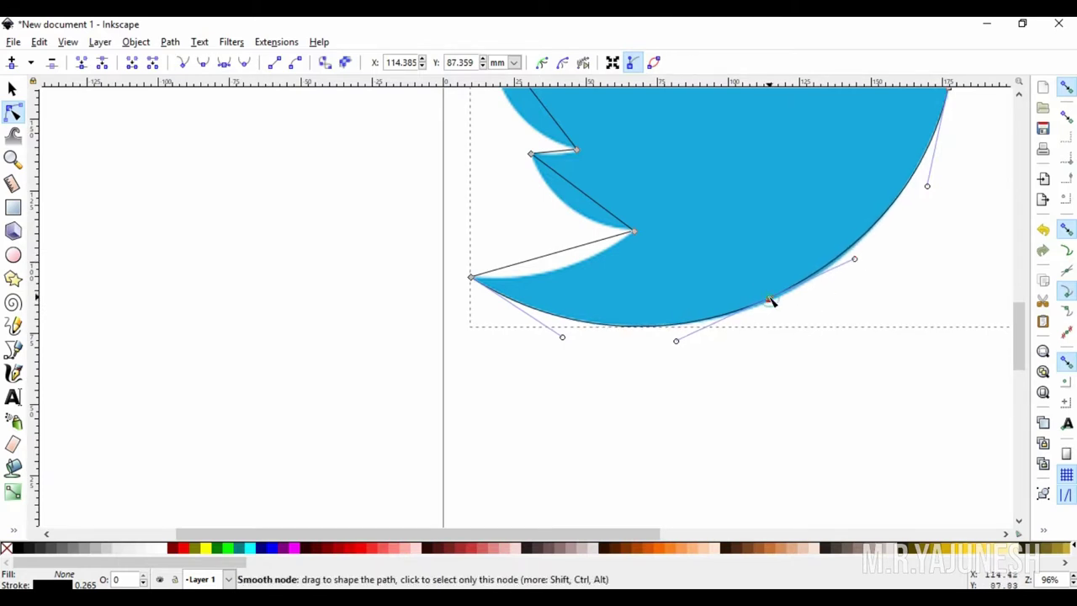
drag(771, 301, 776, 301)
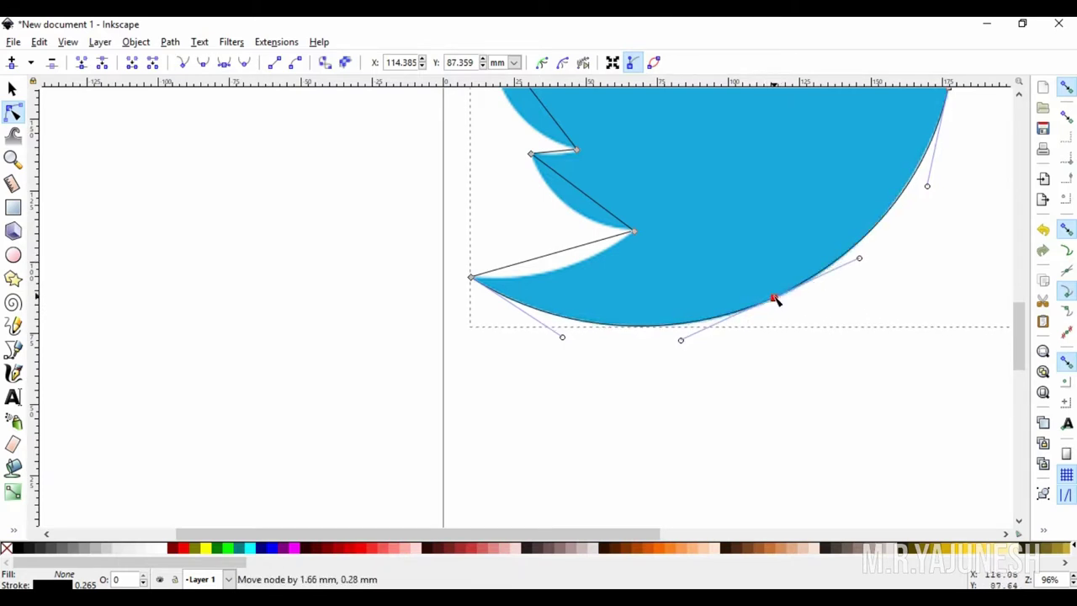
click(816, 321)
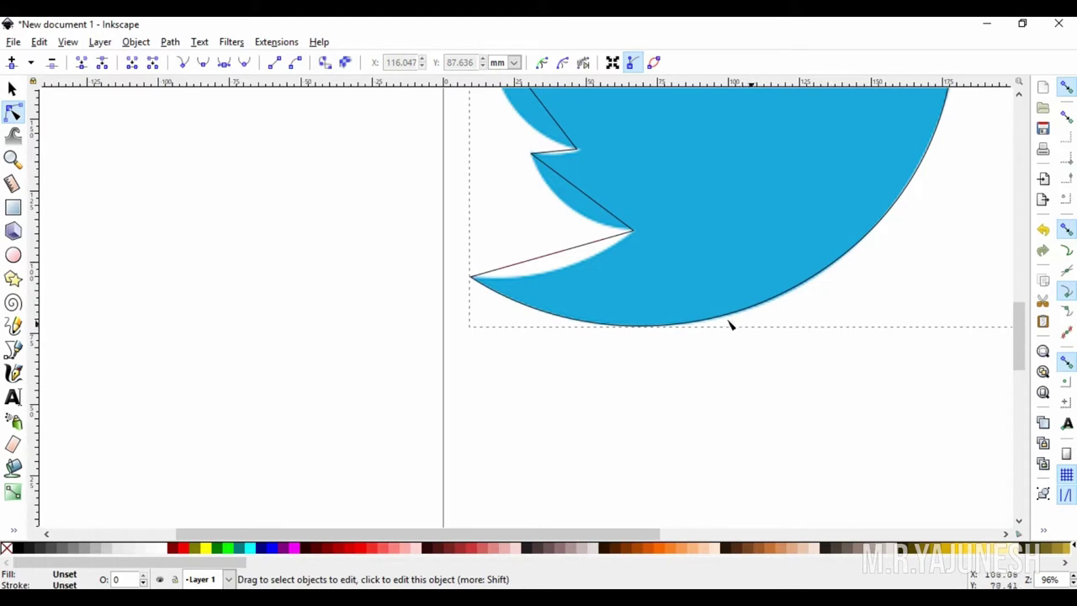
Reselect the bird path and bend the straight edge above the tail tip into a curve.
ctrl+scroll(543, 295, up, 3)
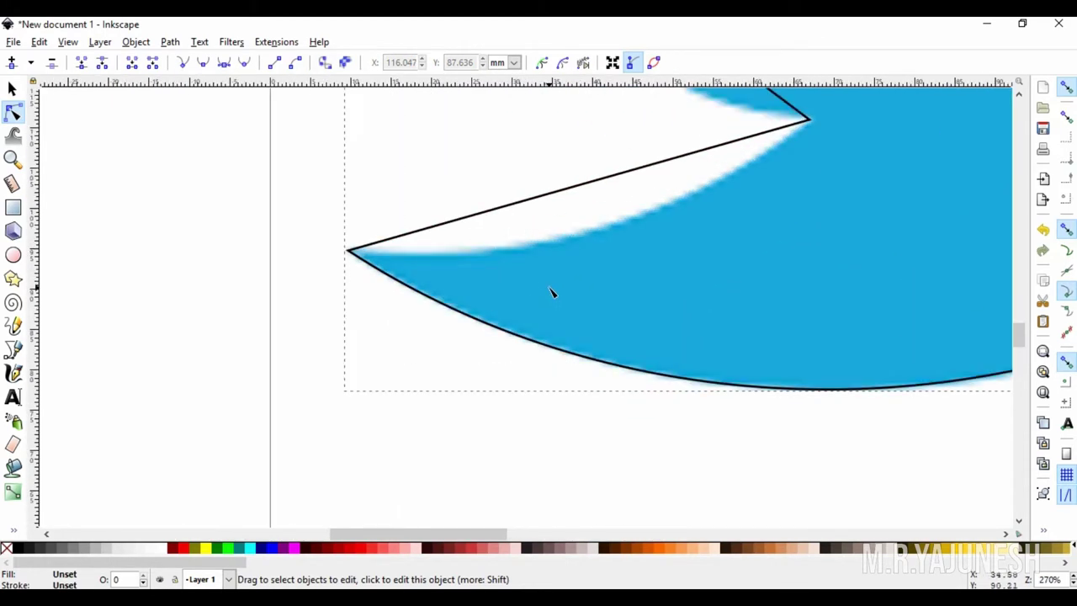
click(561, 192)
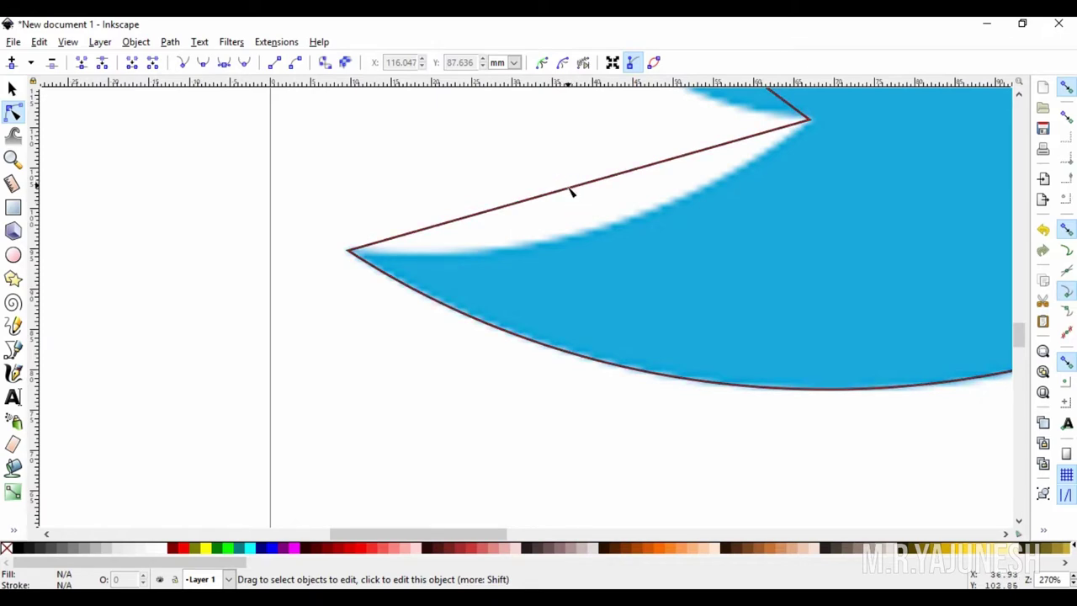
click(569, 191)
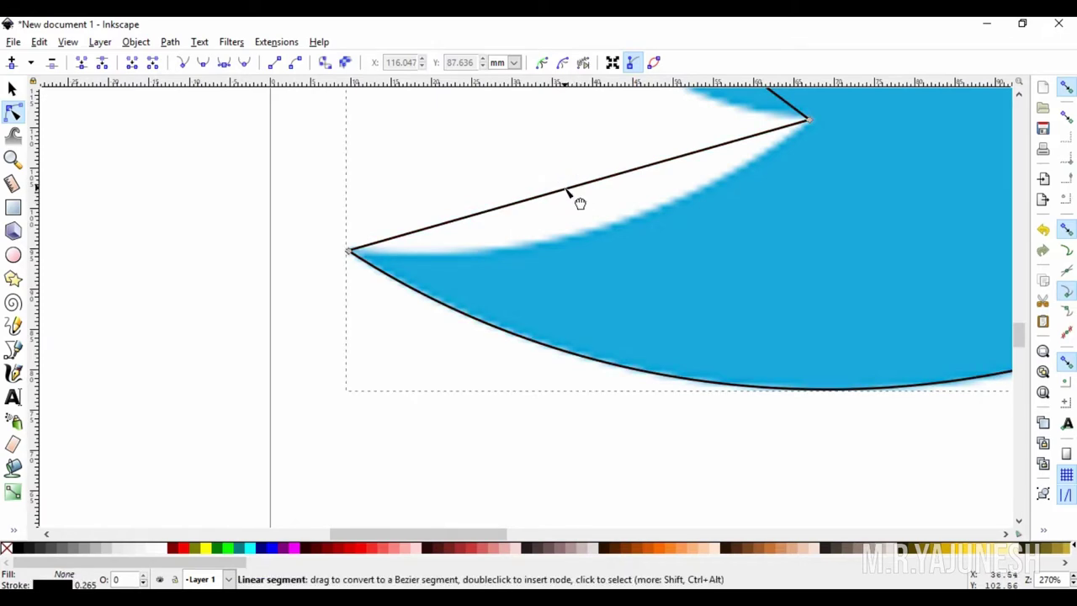
click(570, 190)
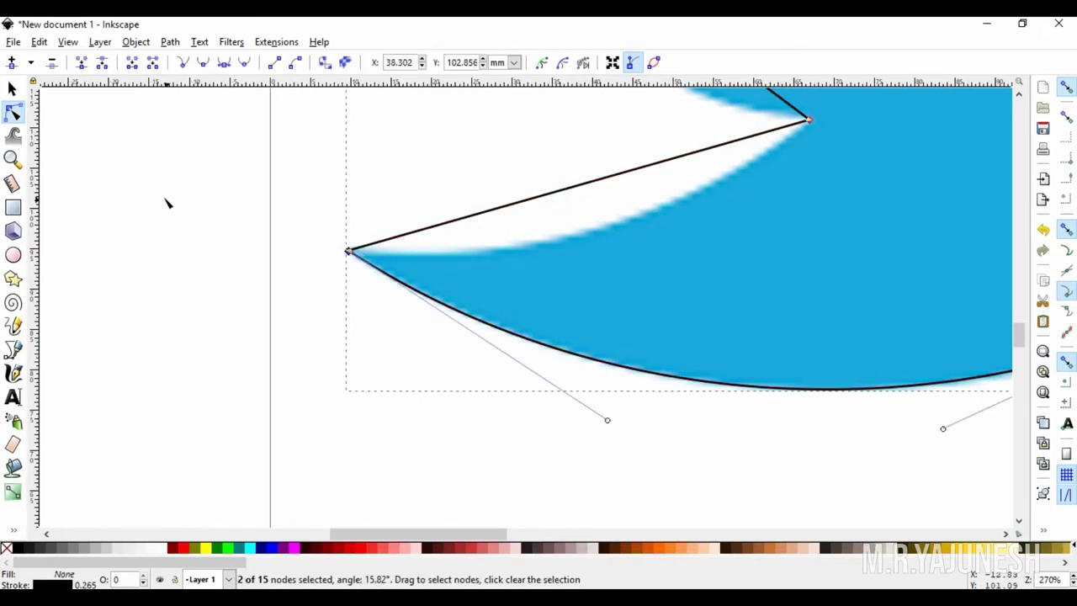
click(586, 185)
drag(590, 192, 601, 231)
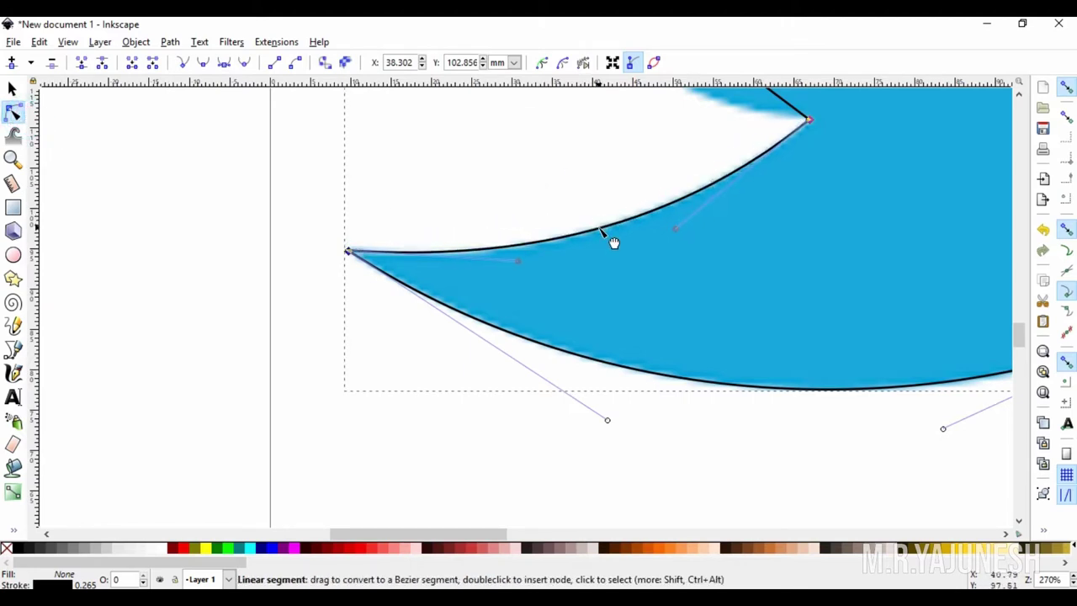
Curve the next tail edges into the lowest notch and nudge the upper tail cusp node into place.
ctrl+scroll(782, 216, down, 2)
scroll(825, 219, up, 5)
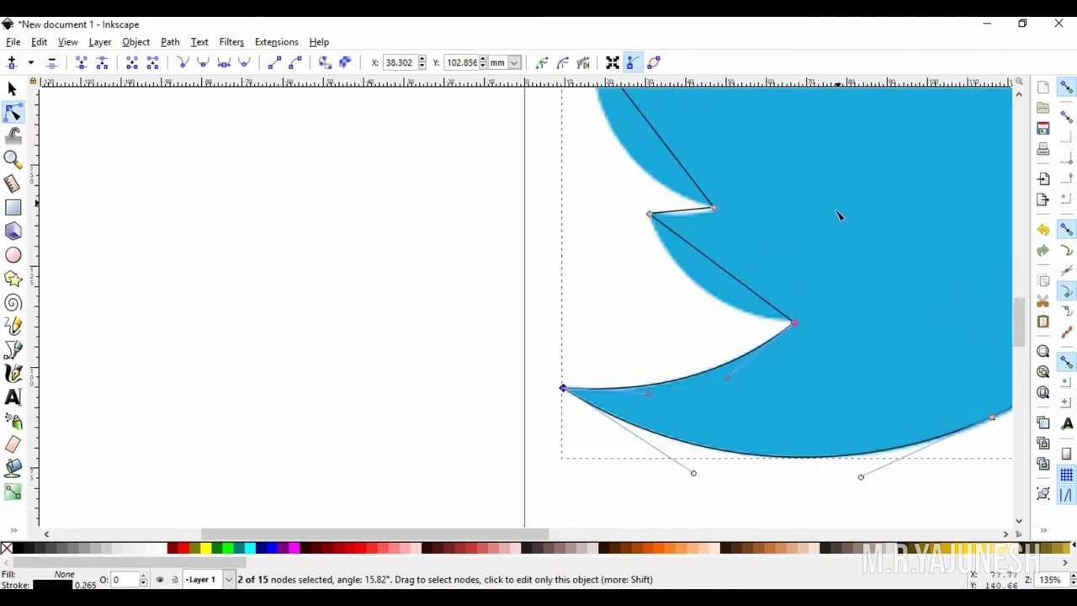
scroll(837, 216, up, 4)
ctrl+scroll(728, 396, up, 1)
ctrl+scroll(729, 401, up, 1)
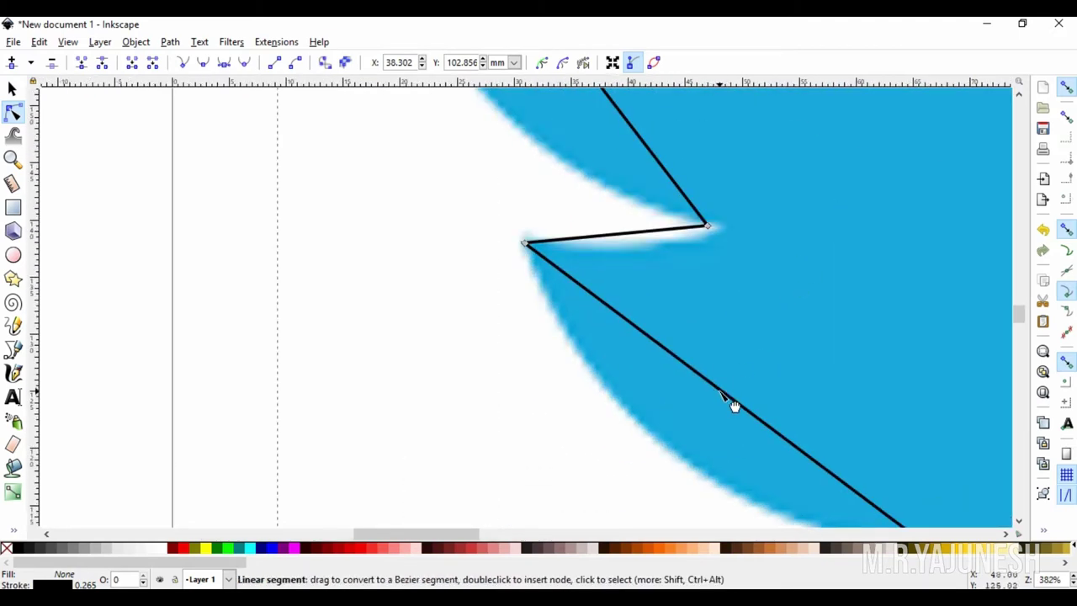
ctrl+scroll(741, 391, up, 1)
ctrl+scroll(850, 330, down, 1)
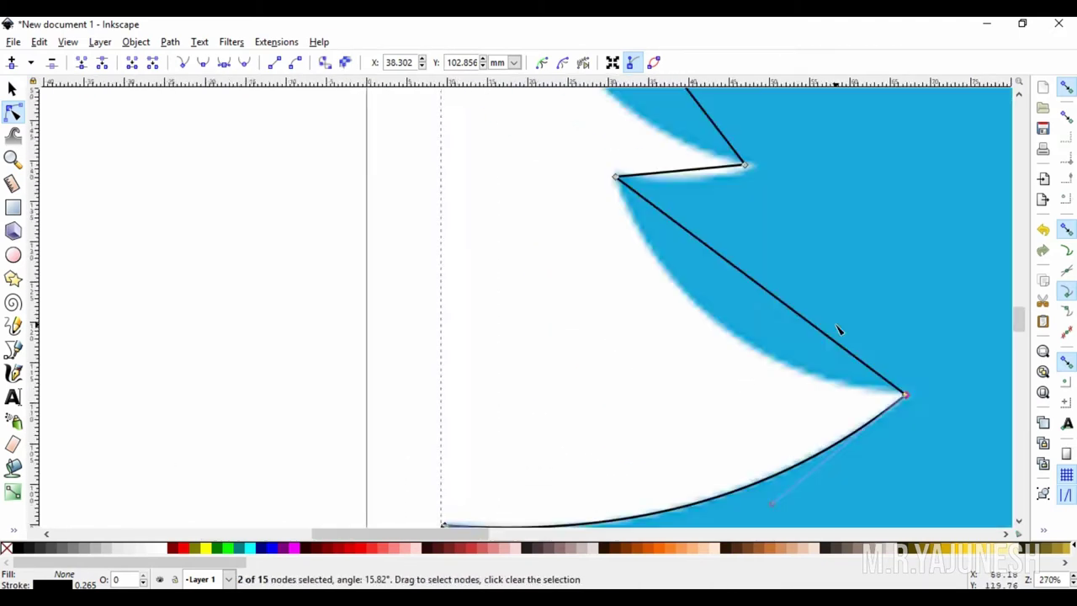
ctrl+scroll(839, 332, down, 1)
drag(782, 300, 758, 335)
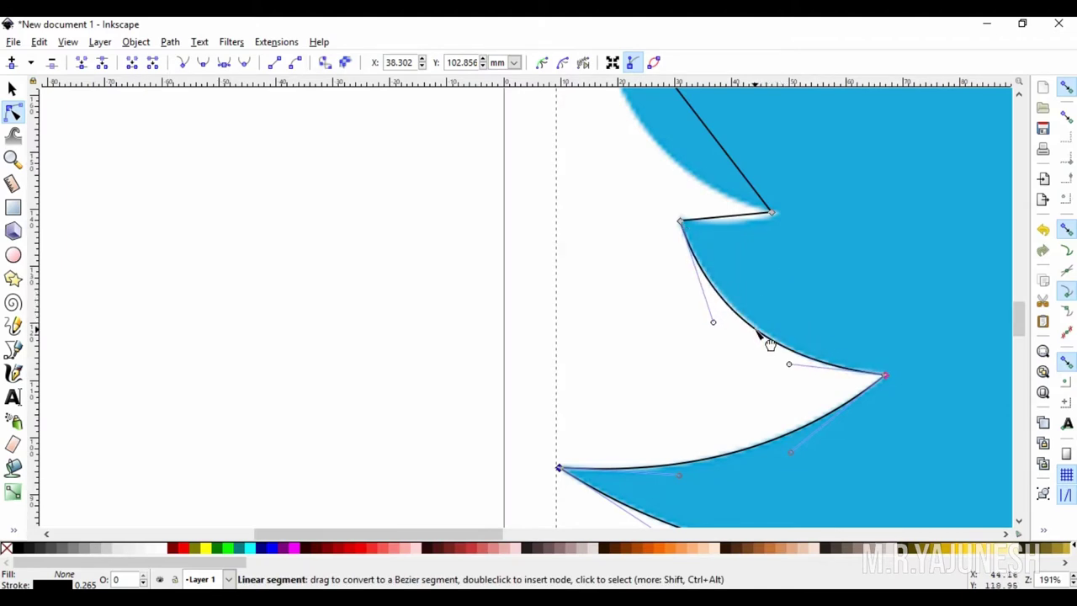
drag(730, 216, 732, 223)
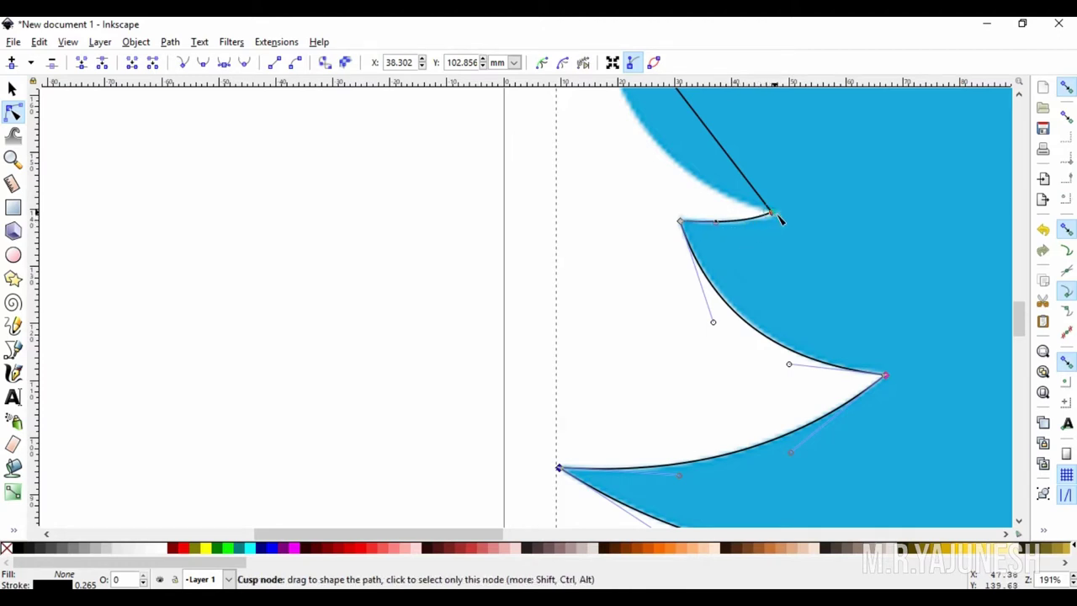
drag(772, 216, 781, 218)
Curve the upper tail edge and refine the curve along the wing notch to match the reference.
ctrl+scroll(781, 218, down, 2)
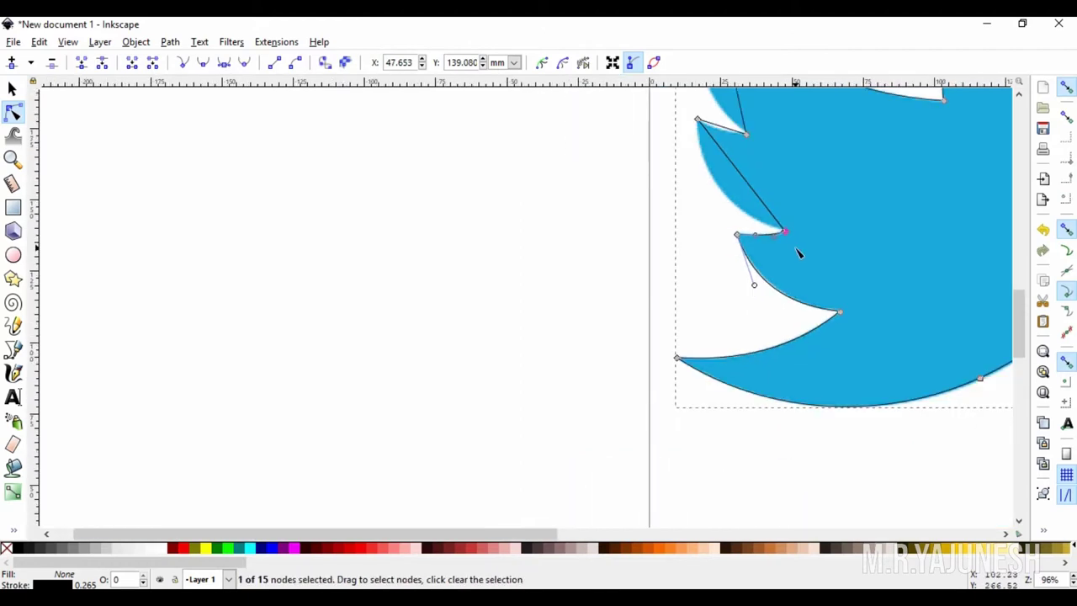
ctrl+scroll(752, 191, up, 2)
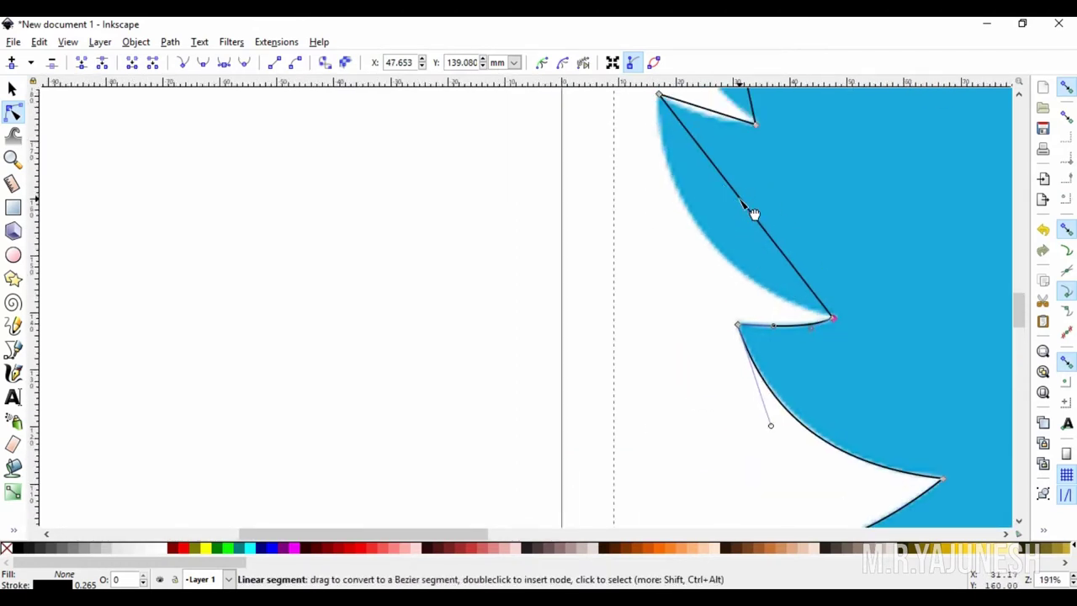
drag(749, 206, 717, 243)
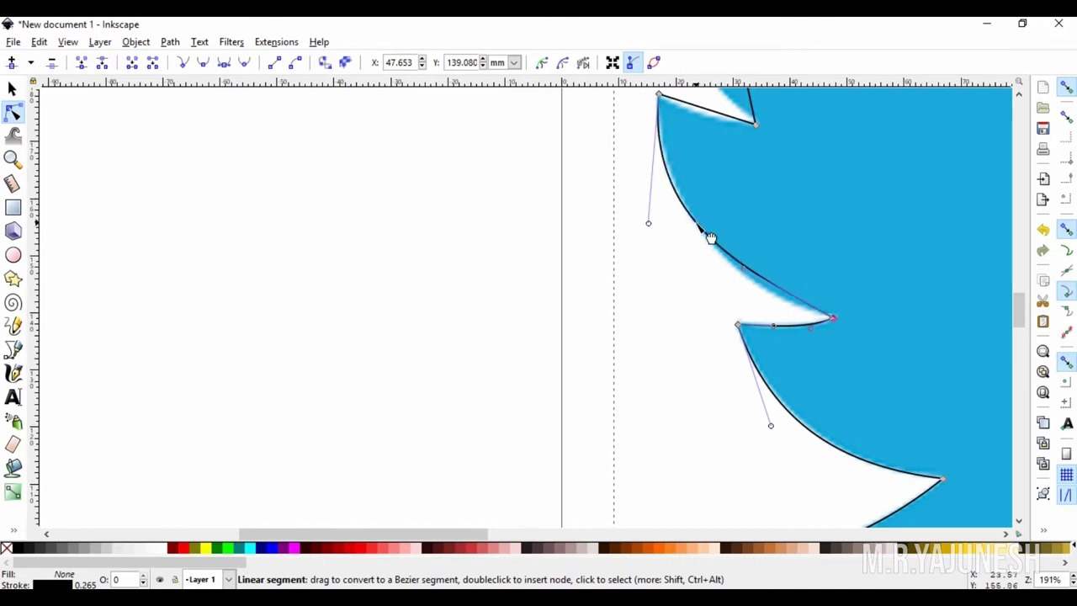
drag(717, 243, 764, 303)
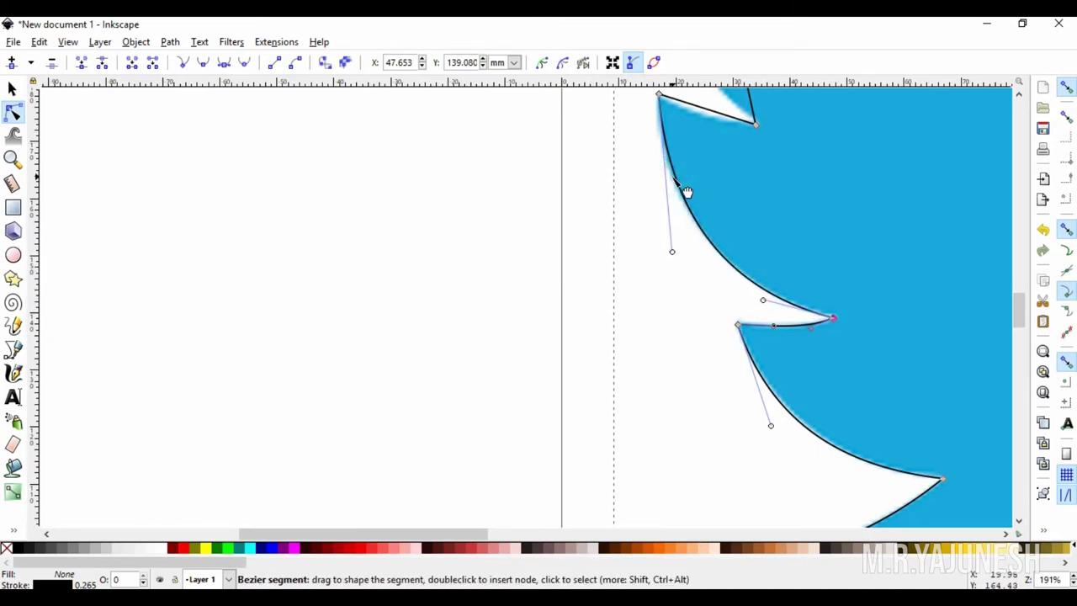
drag(686, 192, 692, 191)
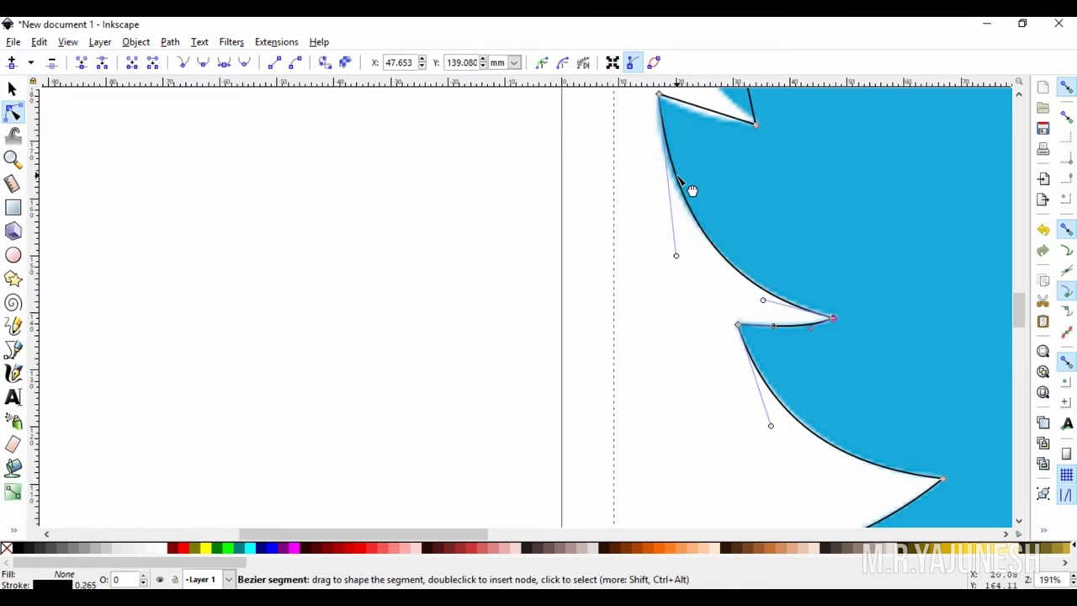
drag(692, 191, 689, 191)
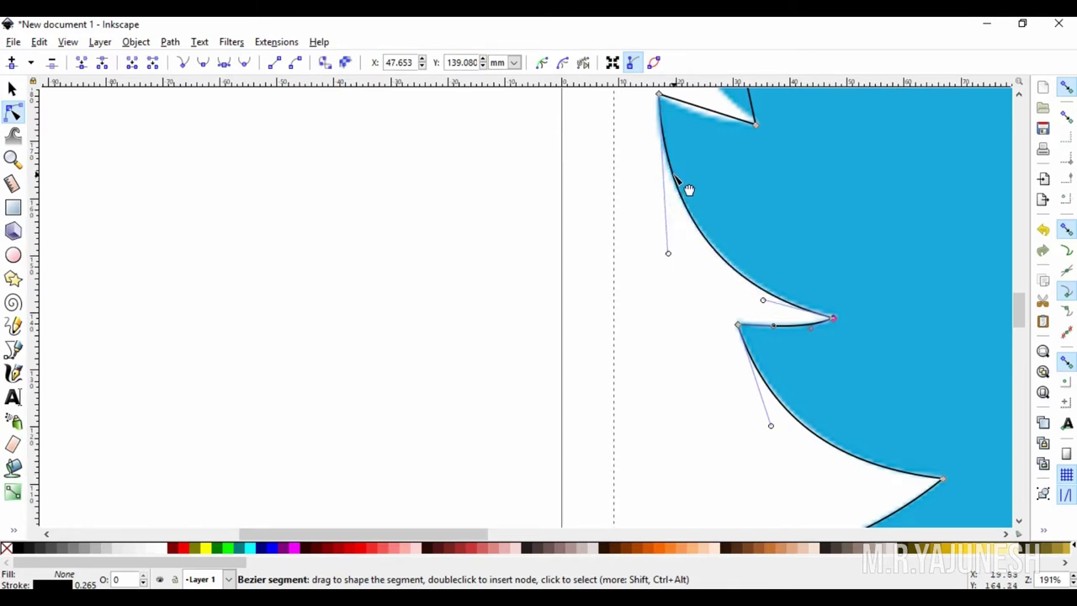
Bend the straight notch edge into a curve and move its corner point onto the outline.
scroll(746, 233, up, 3)
ctrl+scroll(704, 243, up, 3)
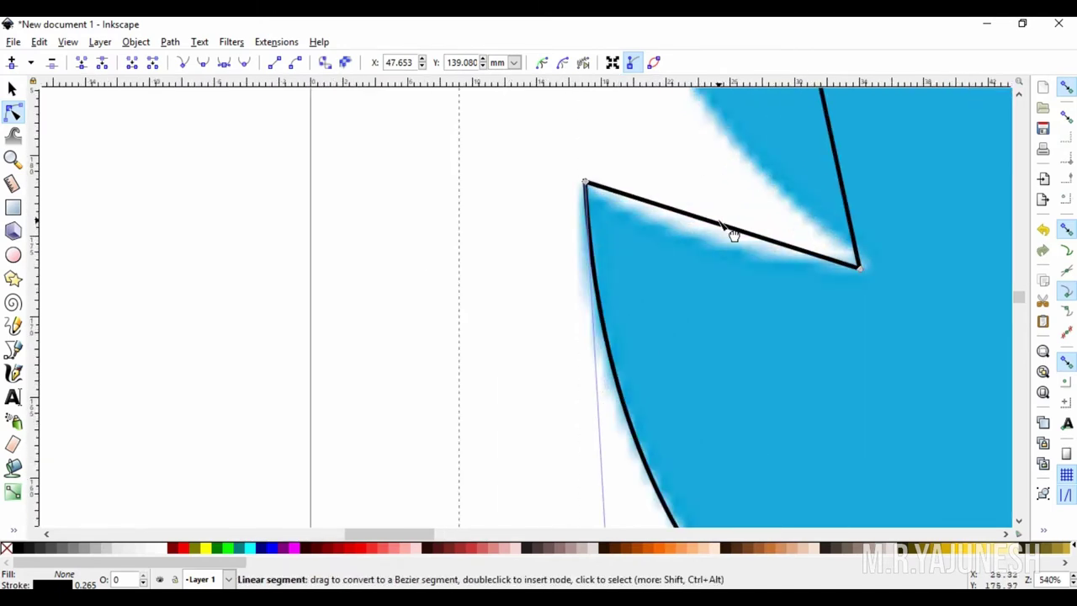
drag(720, 228, 728, 247)
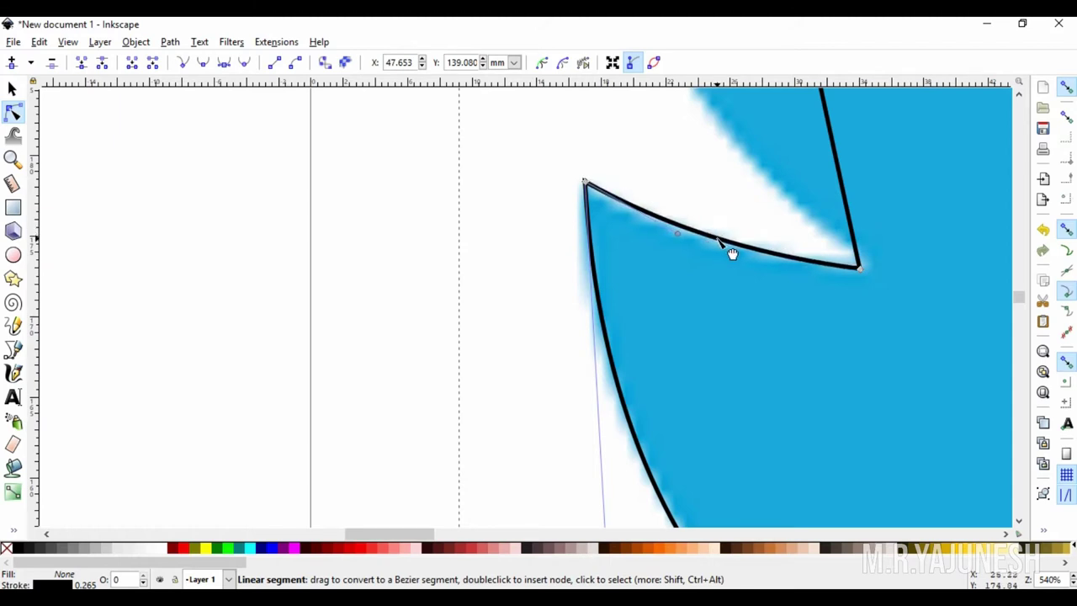
drag(858, 268, 850, 258)
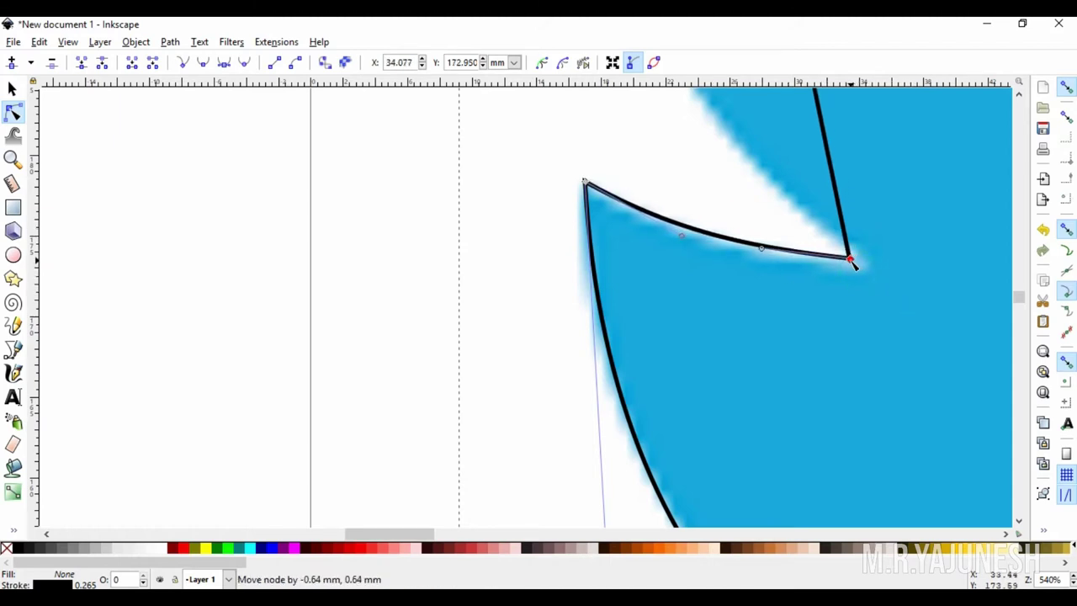
drag(713, 242, 715, 253)
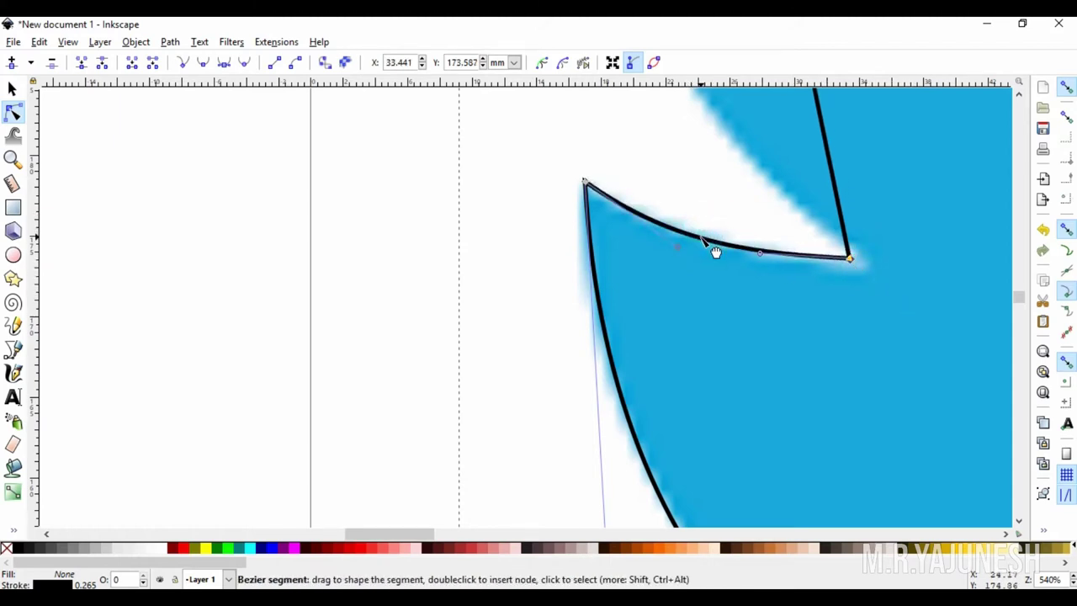
ctrl+scroll(729, 236, down, 1)
ctrl+scroll(729, 235, down, 3)
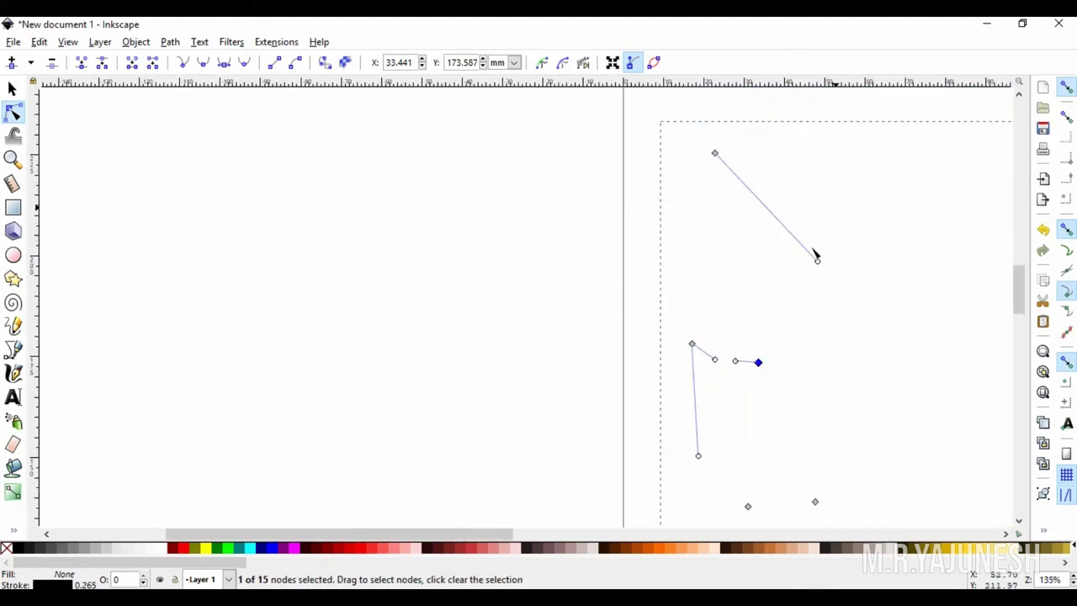
Bend the upper wing edge into a curve following the outline and nudge its notch corner node right.
scroll(802, 340, down, 2)
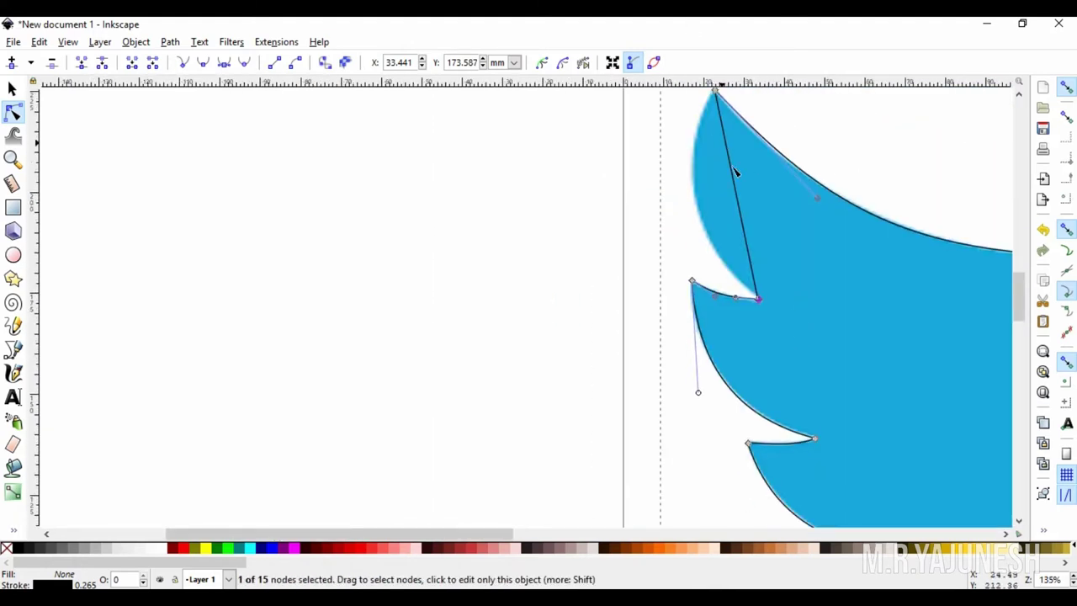
drag(737, 182, 699, 186)
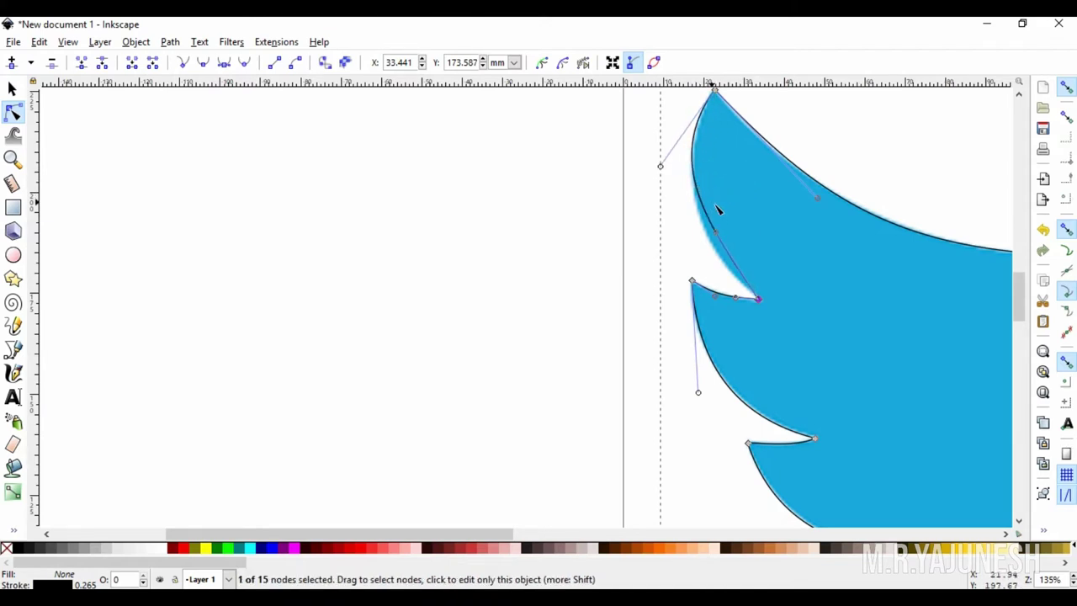
drag(715, 240, 721, 283)
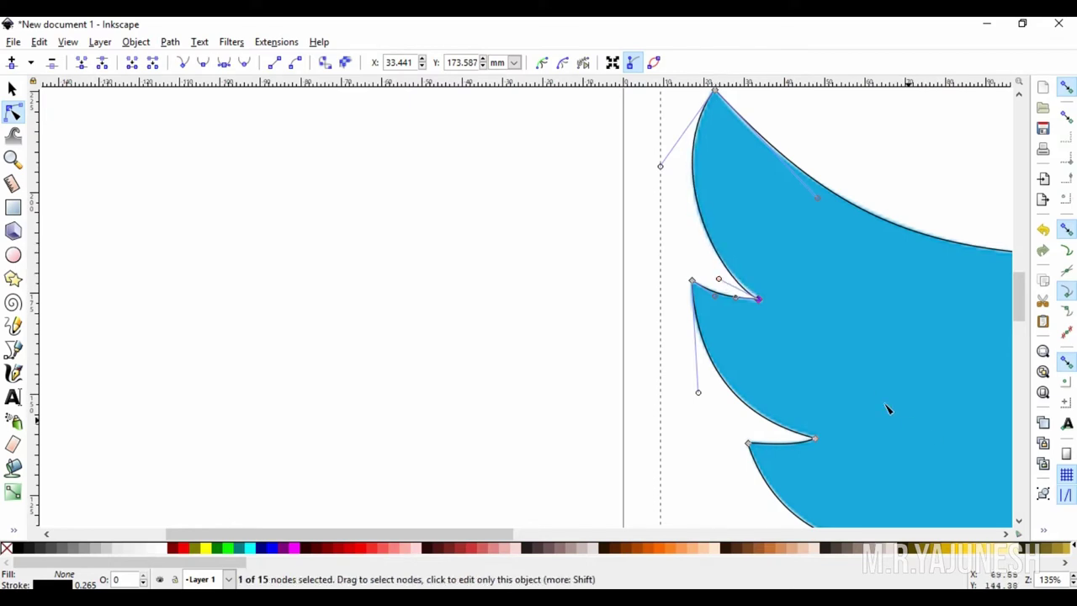
scroll(798, 358, up, 3)
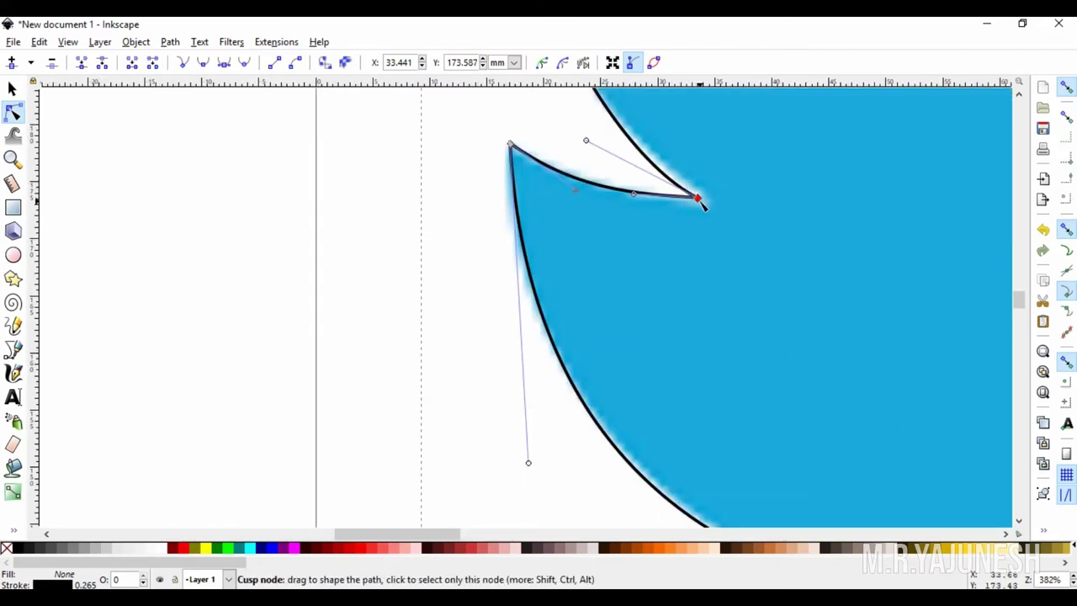
drag(699, 199, 704, 200)
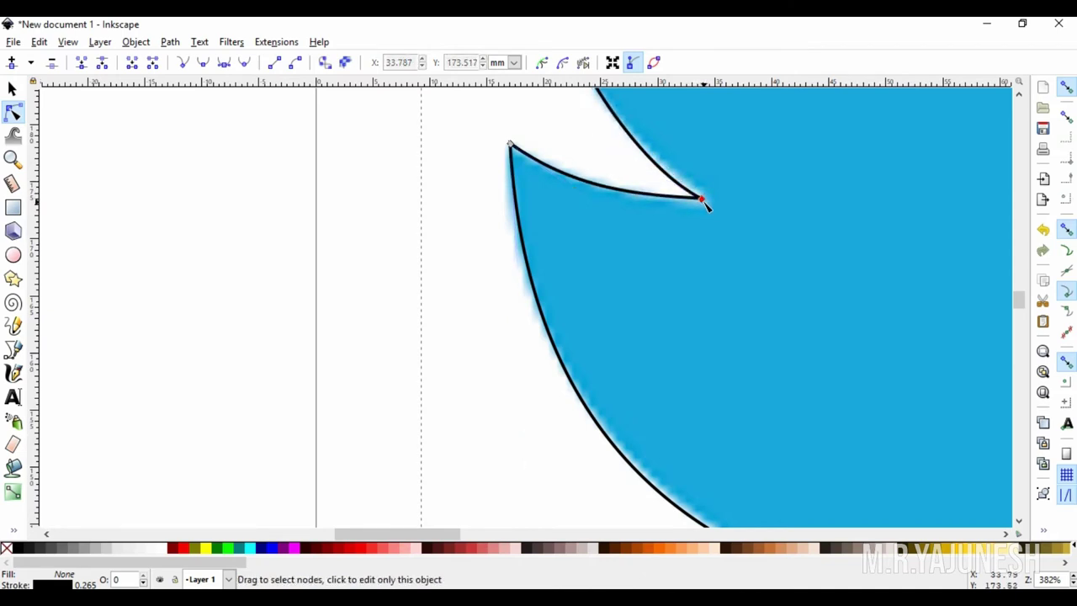
scroll(707, 206, down, 5)
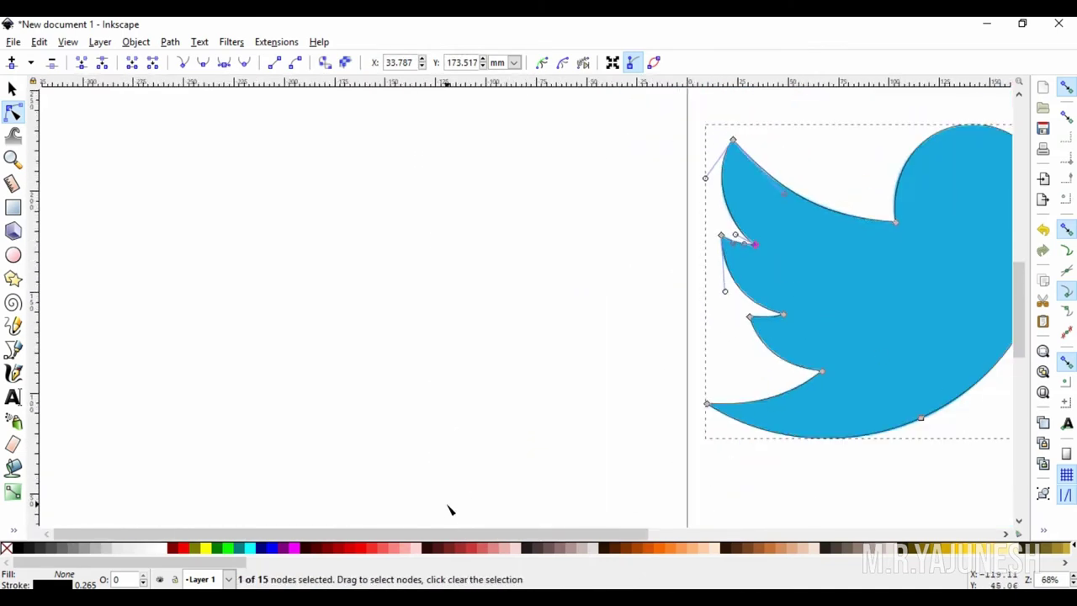
Drag the reference bird image away from the traced path and delete it.
drag(478, 533, 646, 533)
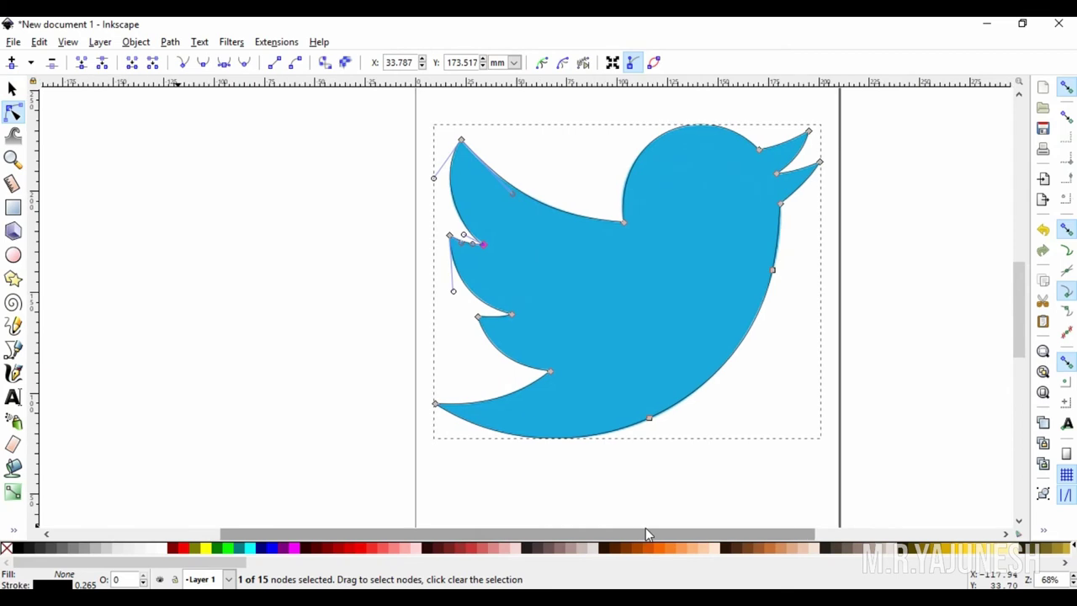
click(13, 90)
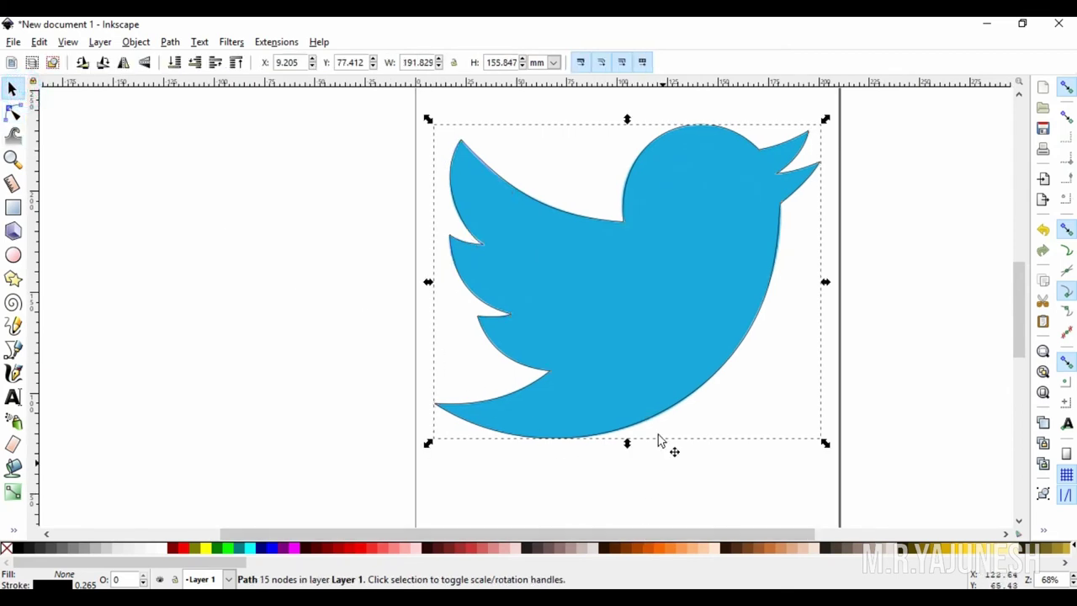
click(636, 343)
mouse_move(636, 343)
mouse_down()
mouse_move(1002, 398)
mouse_move(171, 424)
mouse_up()
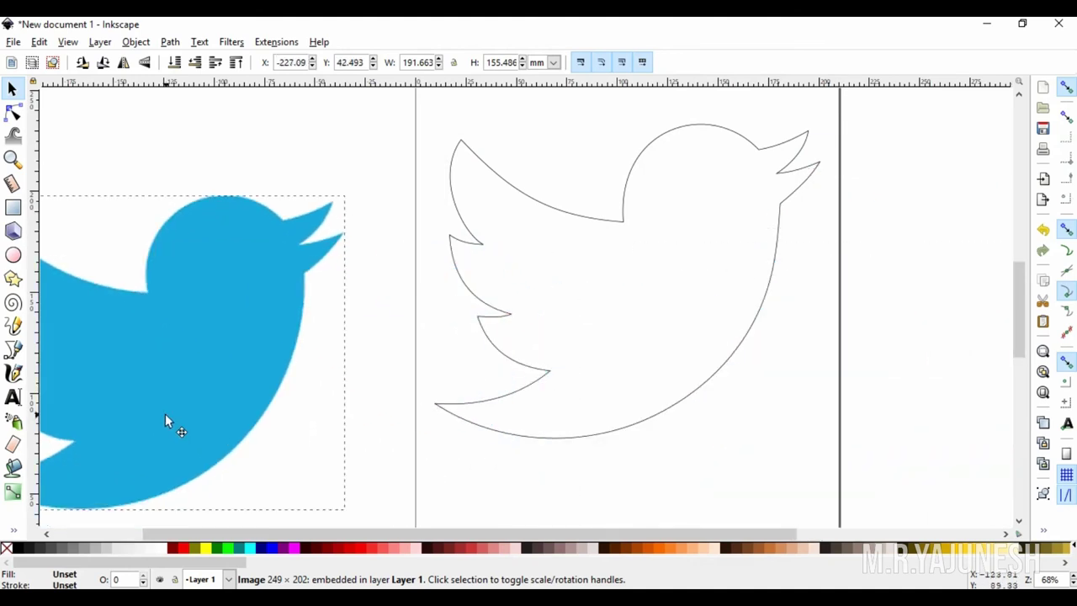
key(Delete)
key(Delete)
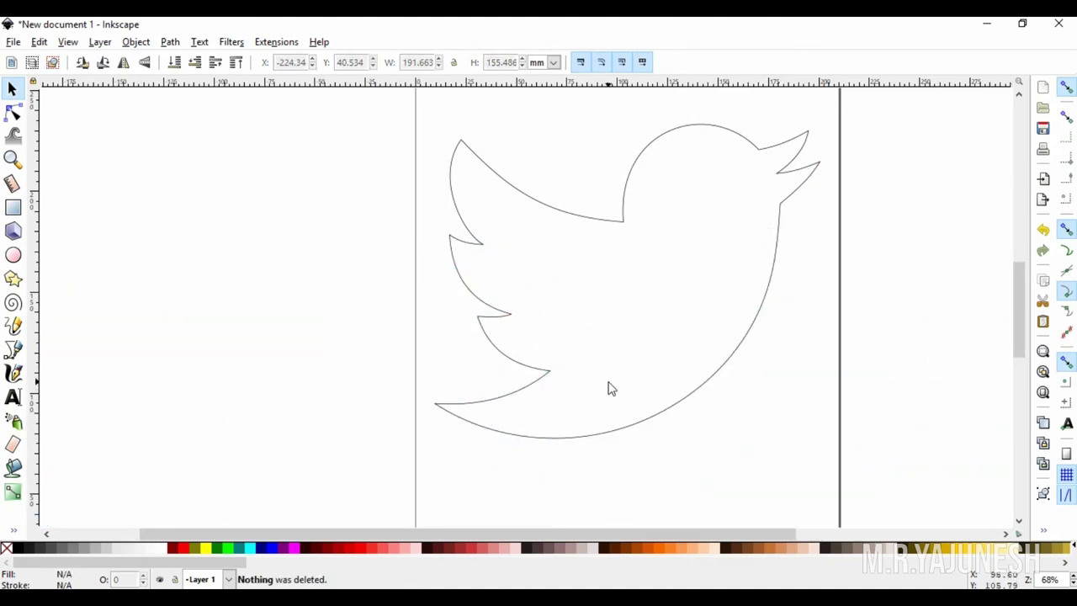
scroll(612, 389, down, 1)
drag(621, 533, 656, 523)
scroll(562, 371, up, 1)
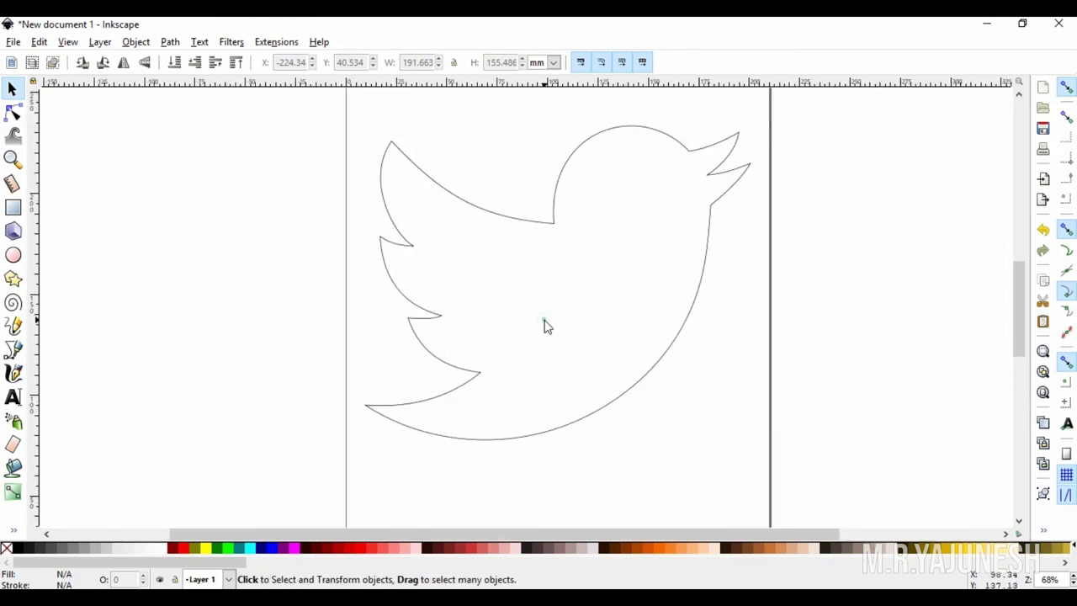
Fill the traced bird path with light blue #00CCFF from the palette, then deselect it.
click(519, 216)
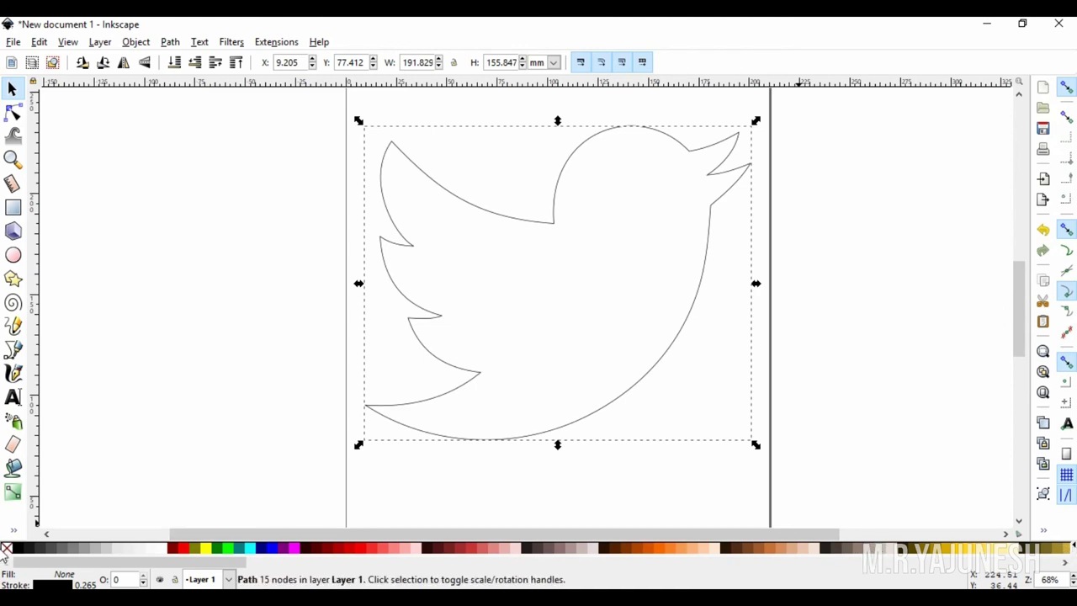
click(1065, 564)
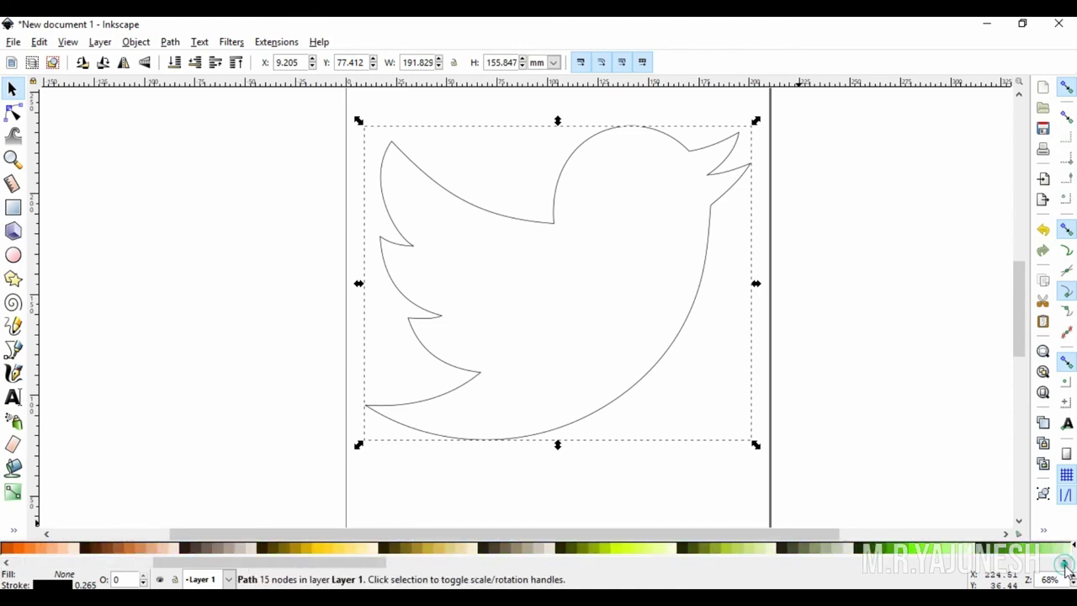
click(1064, 564)
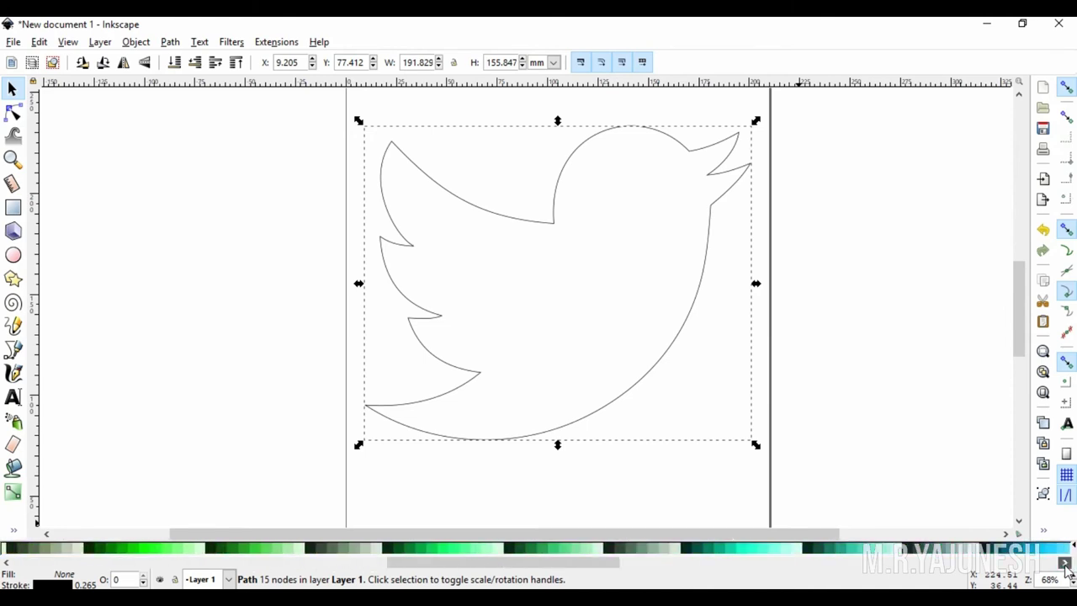
click(1065, 564)
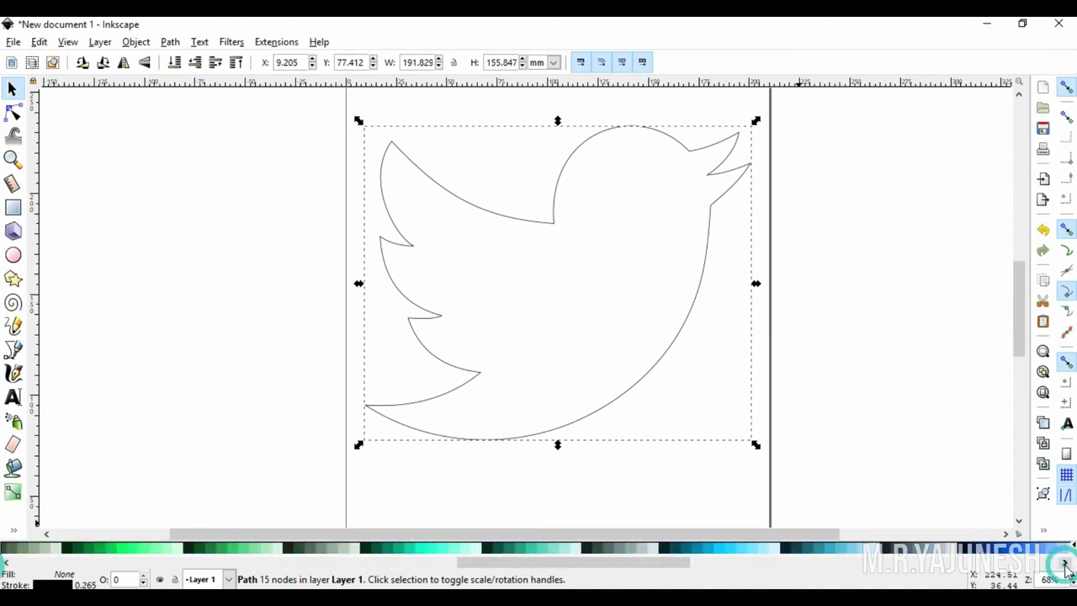
click(719, 549)
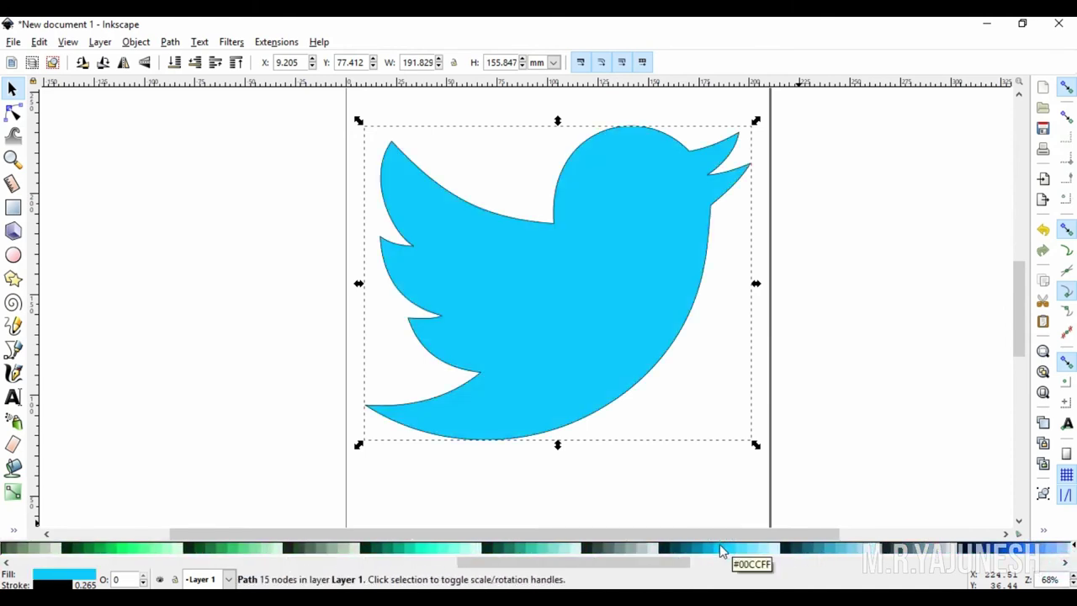
click(601, 485)
ctrl+scroll(635, 453, down, 1)
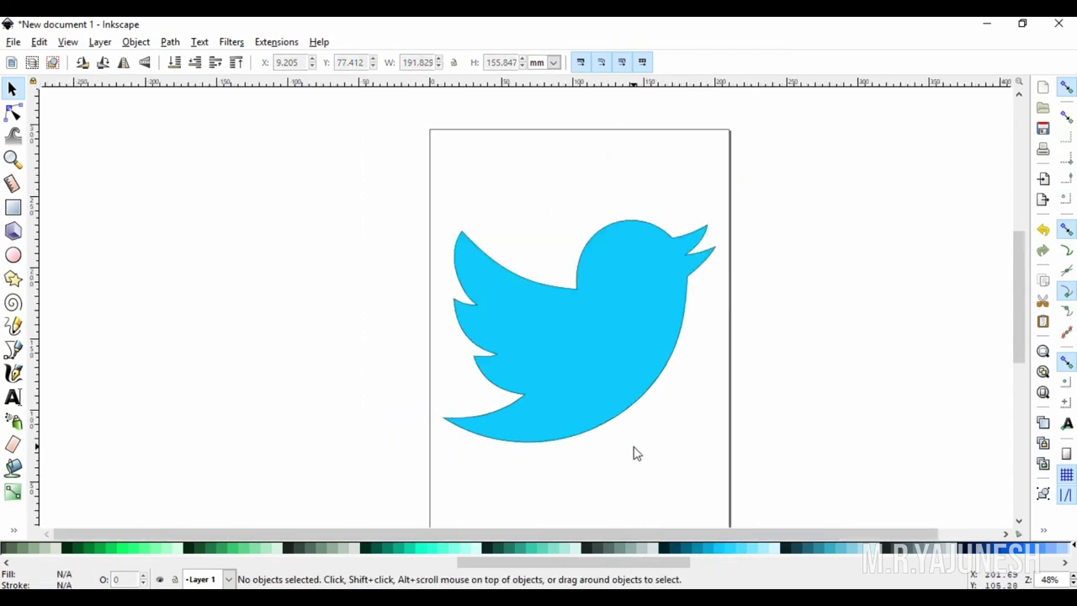
scroll(636, 453, right, 2)
scroll(635, 453, down, 1)
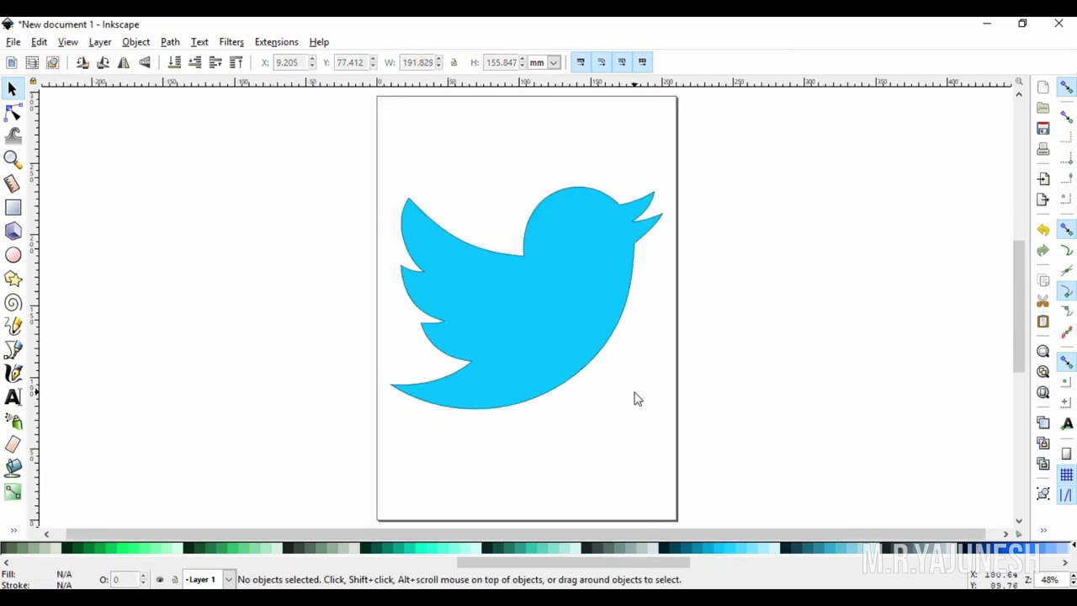